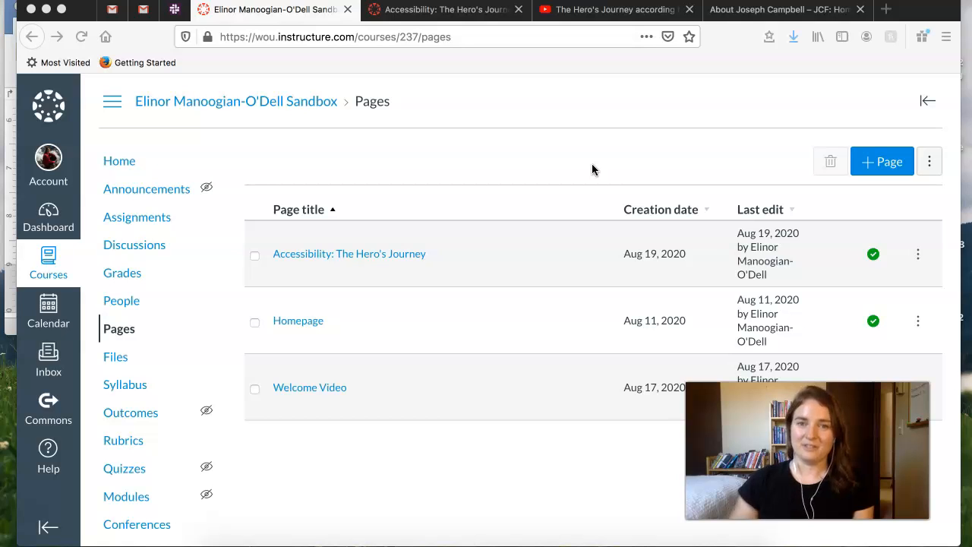
- Create a new course page and title it "Test"
click(609, 139)
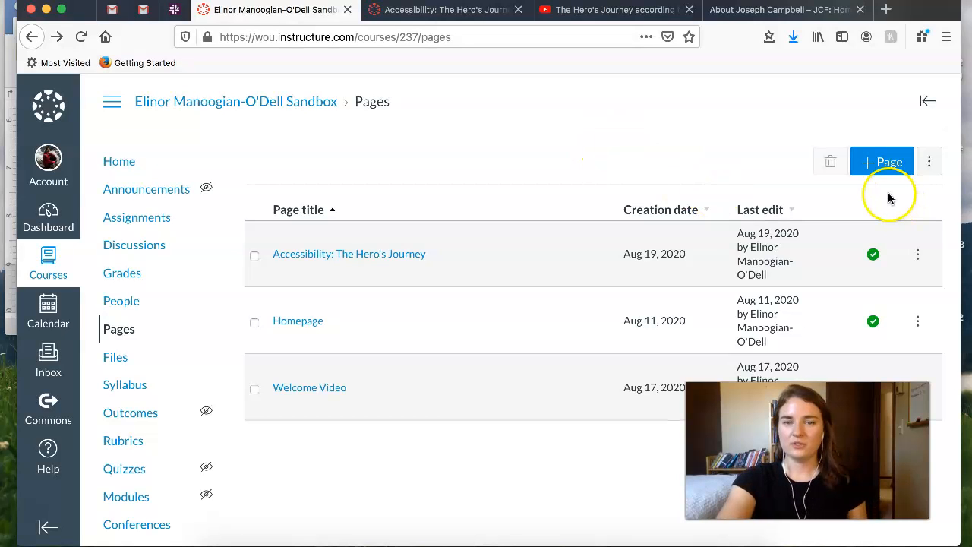
click(886, 170)
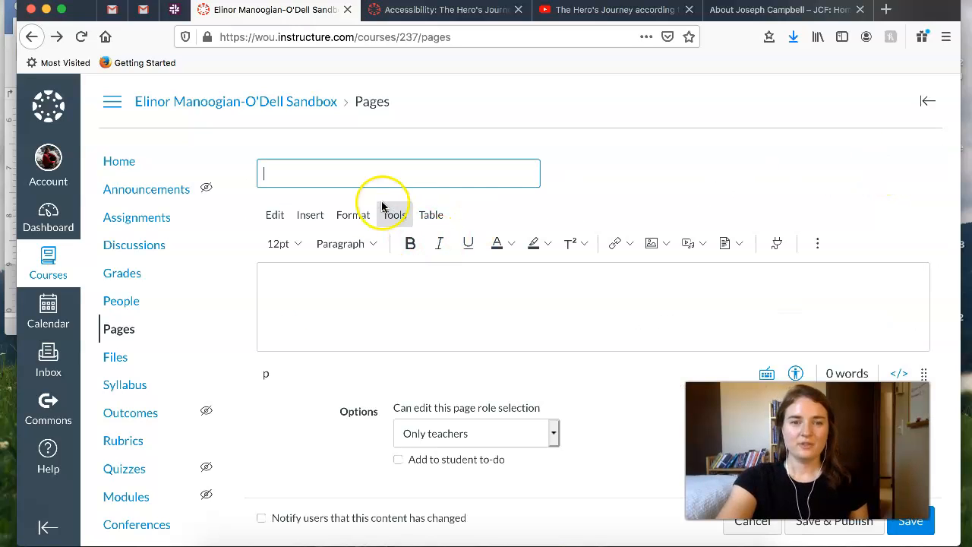
text(Test)
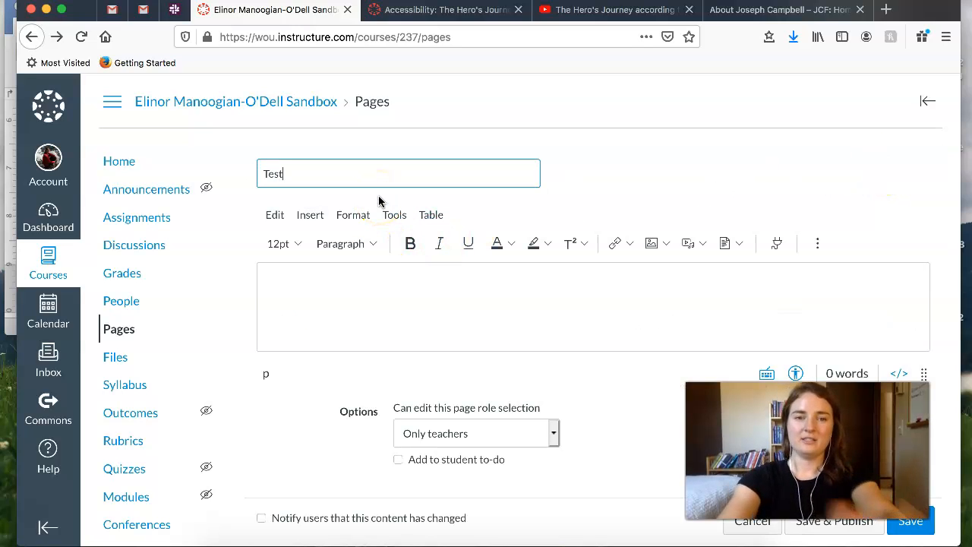
- Review the finished "Accessibility: The Hero's Journey" page, including its image, video link, bulleted list and table
click(460, 10)
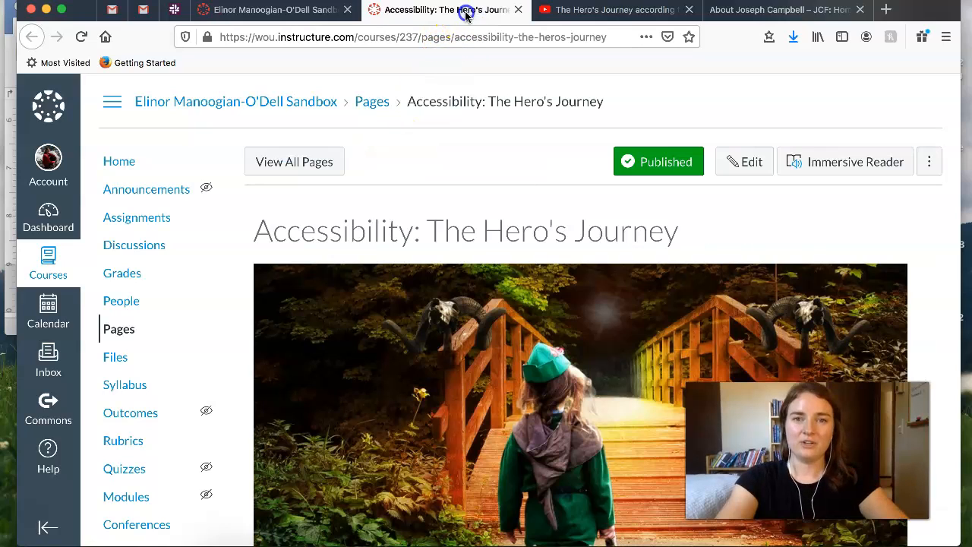
scroll(372, 386, down, 15)
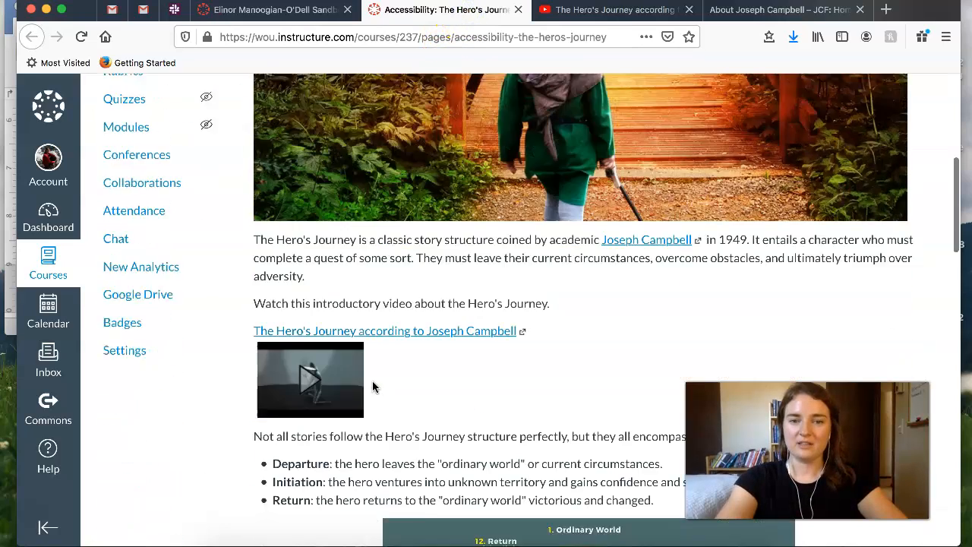
scroll(372, 386, down, 11)
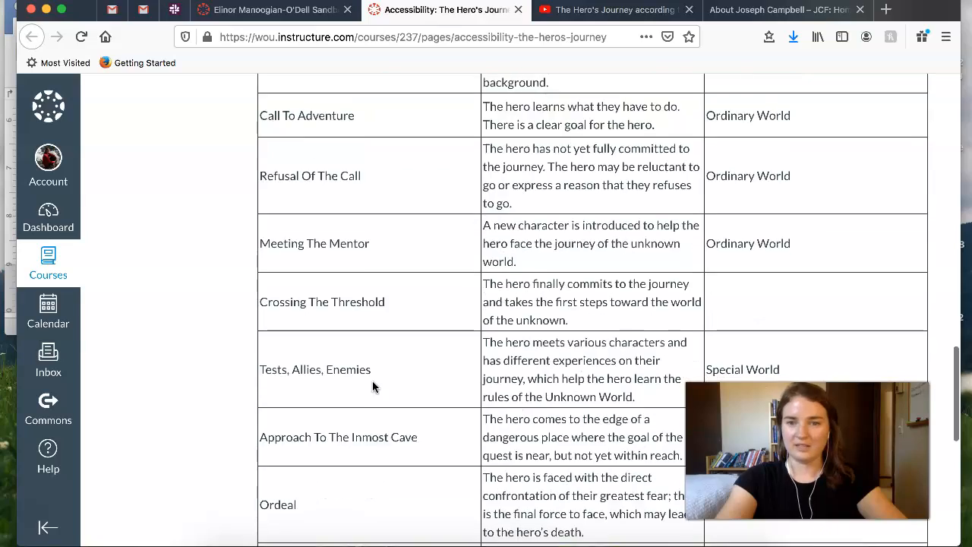
scroll(372, 386, up, 20)
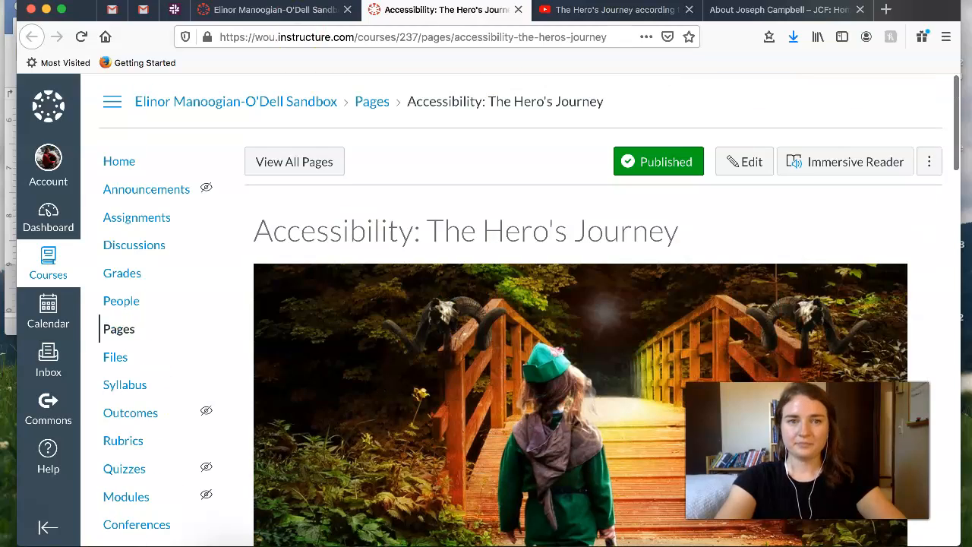
- Insert the Hero's Journey bridge picture from the course images into the body of the Test page
click(220, 11)
click(442, 298)
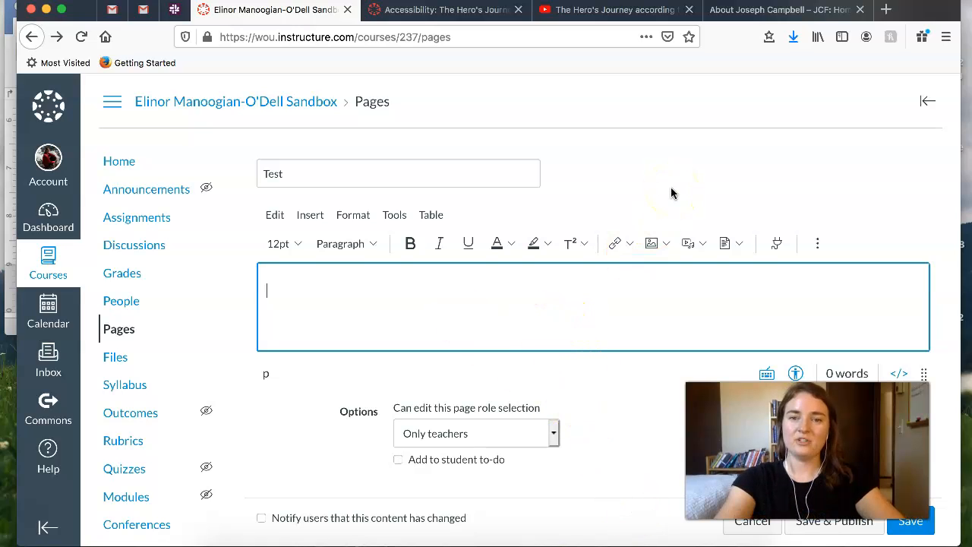
click(655, 243)
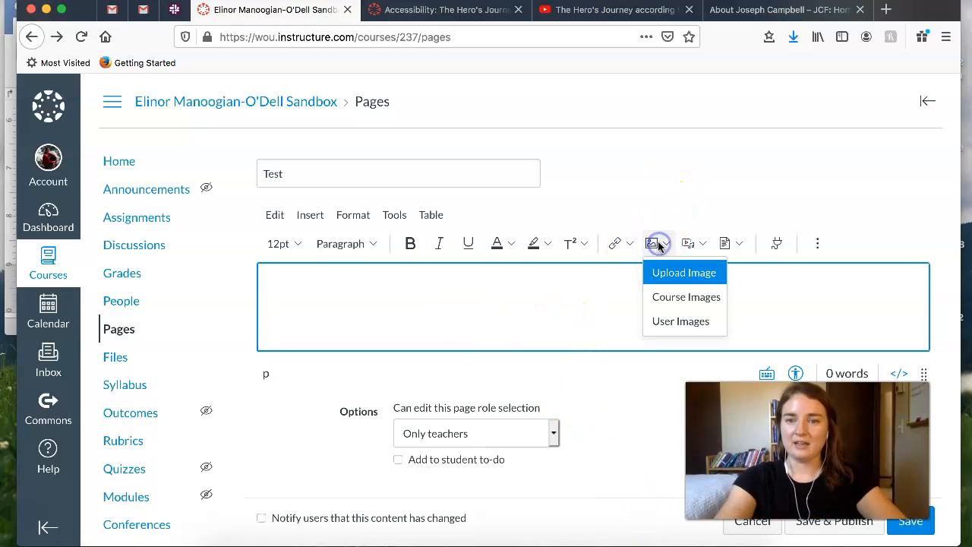
click(710, 302)
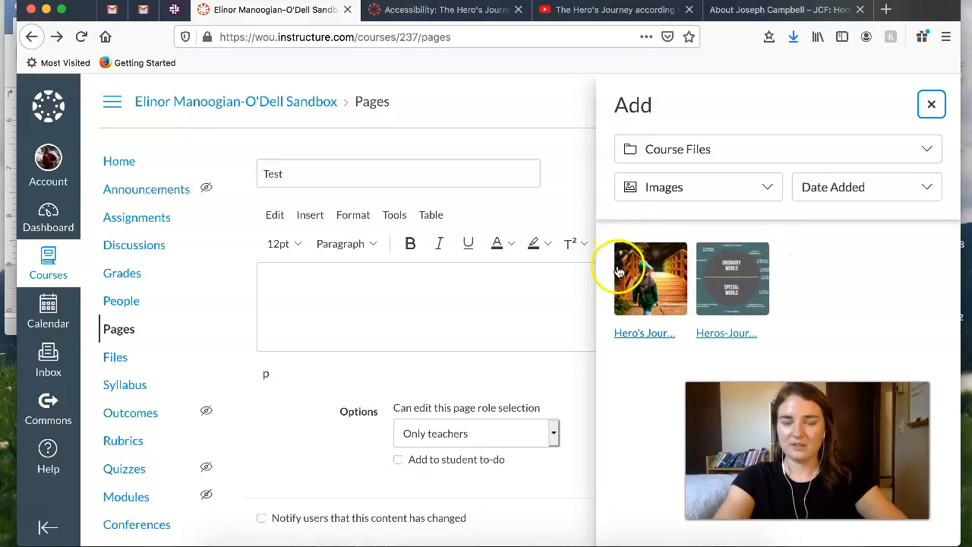
click(659, 289)
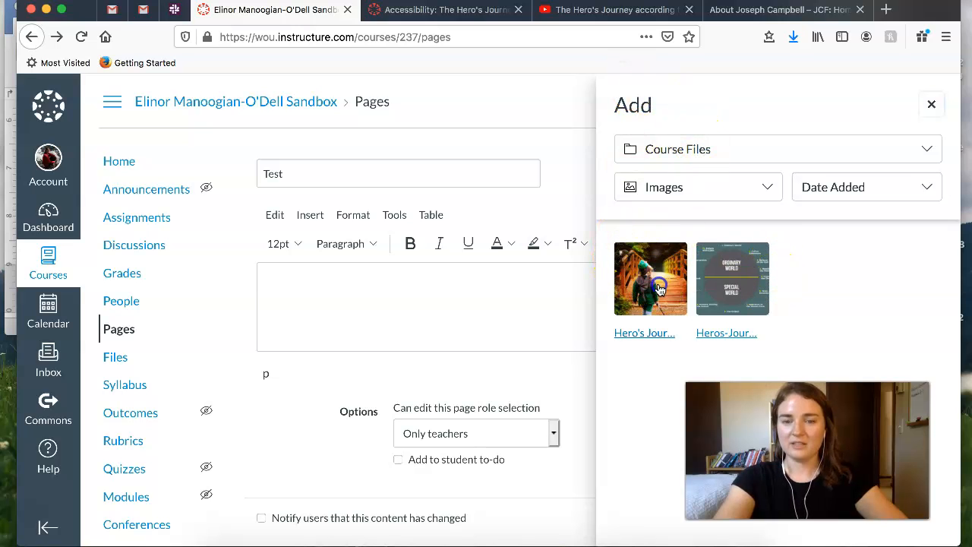
scroll(532, 351, down, 4)
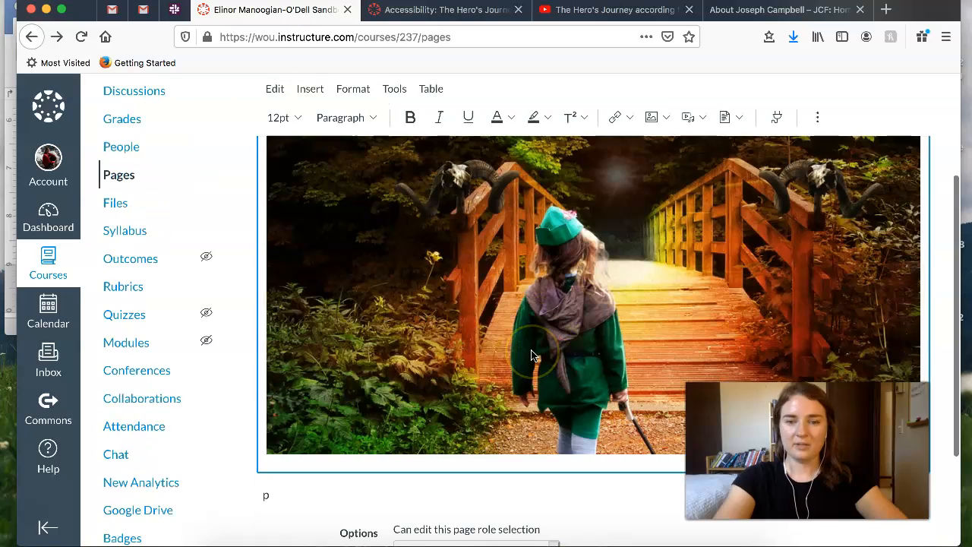
scroll(542, 327, up, 1)
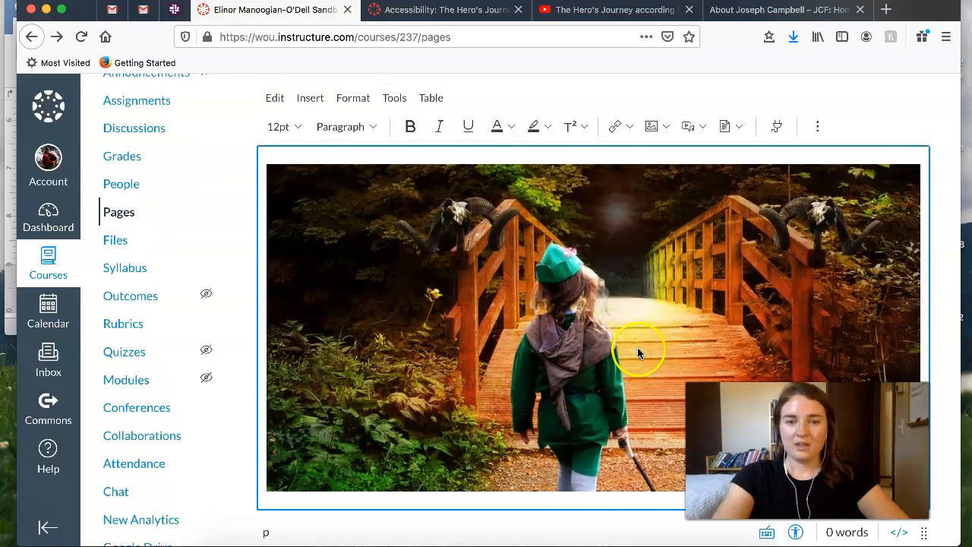
- Copy the Word document's text from the opening paragraph through "The 12 steps:" and paste it below the image on the Test page
scroll(637, 347, down, 3)
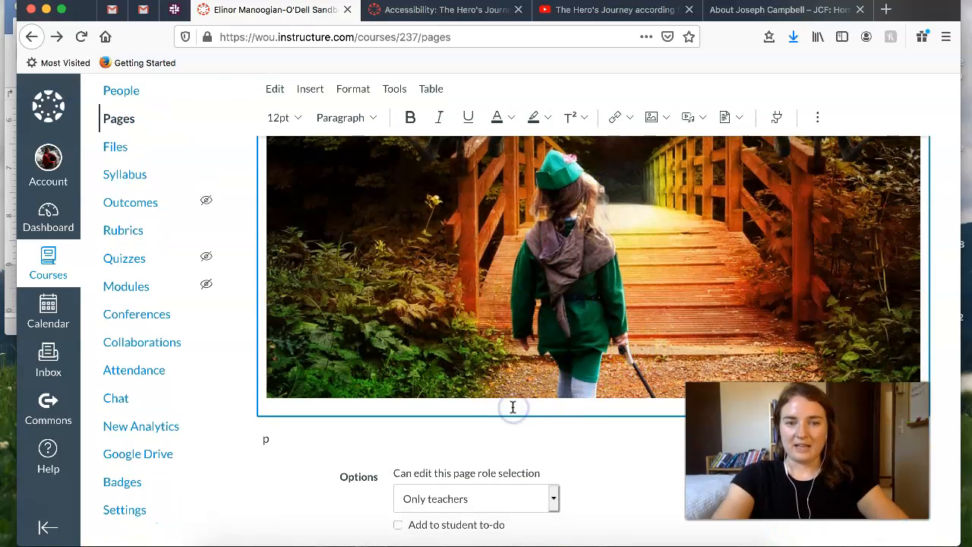
click(638, 543)
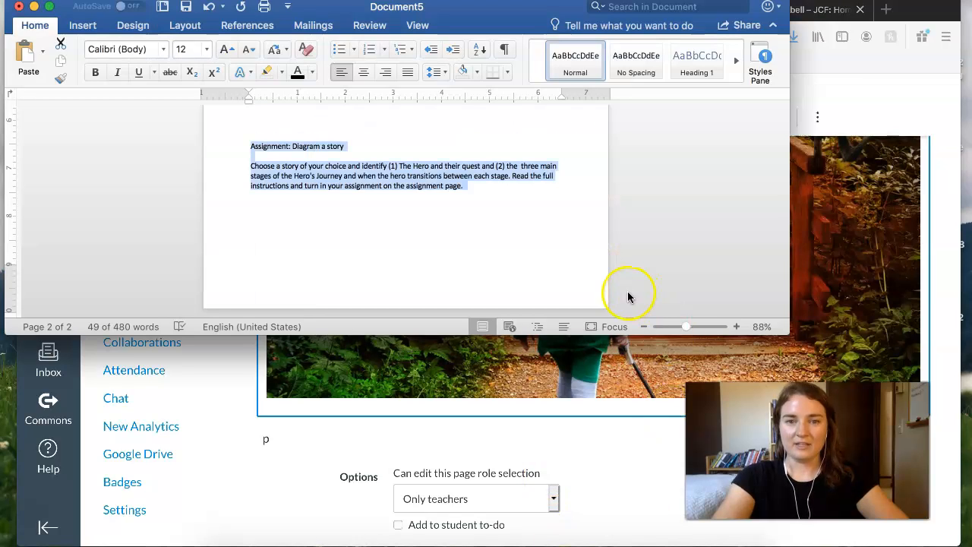
scroll(431, 220, up, 10)
mouse_move(249, 165)
mouse_down()
mouse_move(317, 296)
mouse_move(282, 262)
mouse_move(238, 162)
mouse_up()
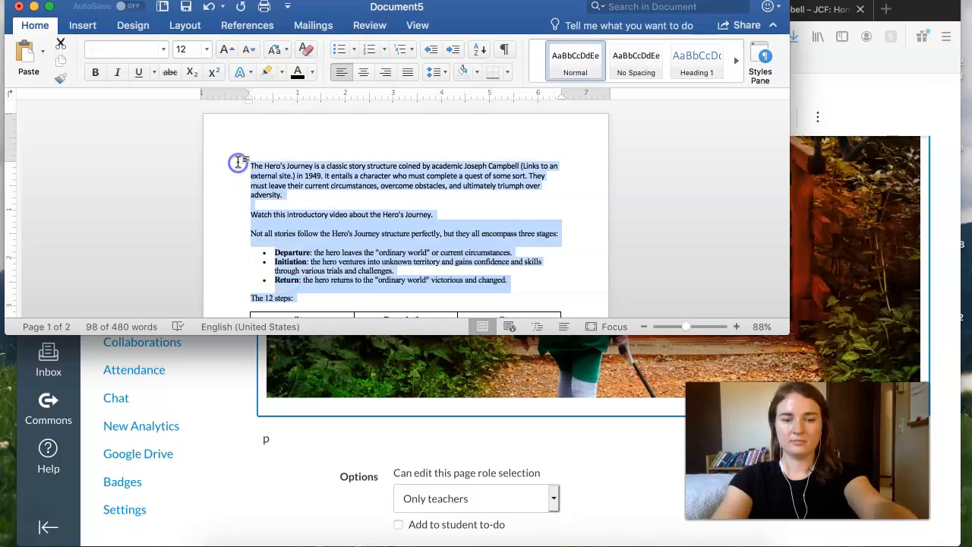
key(super+c)
click(547, 406)
key(super+v)
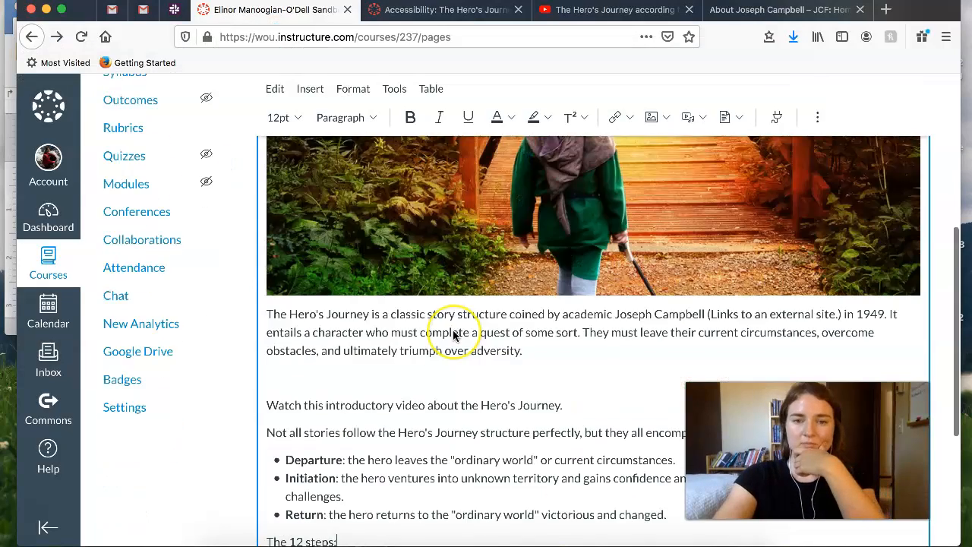
scroll(454, 335, down, 3)
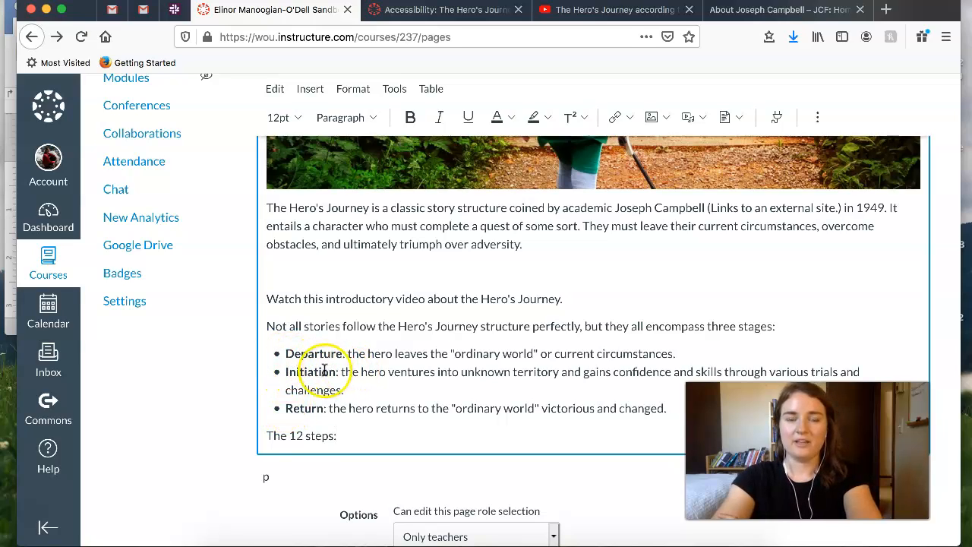
- Remove the pasted bullet from the "Departure" item and reapply the editor's own bulleted list format to it
drag(287, 353, 405, 423)
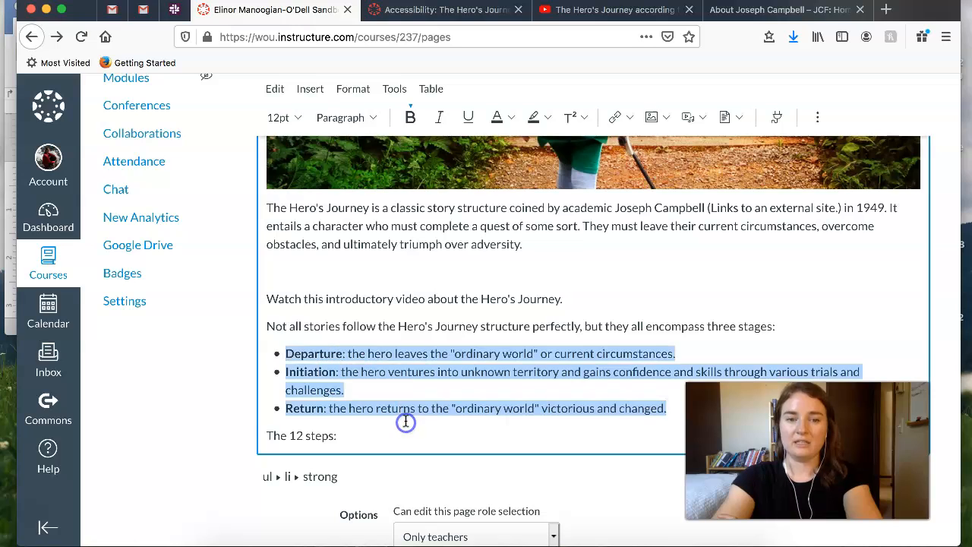
click(284, 353)
key(BackSpace)
key(BackSpace)
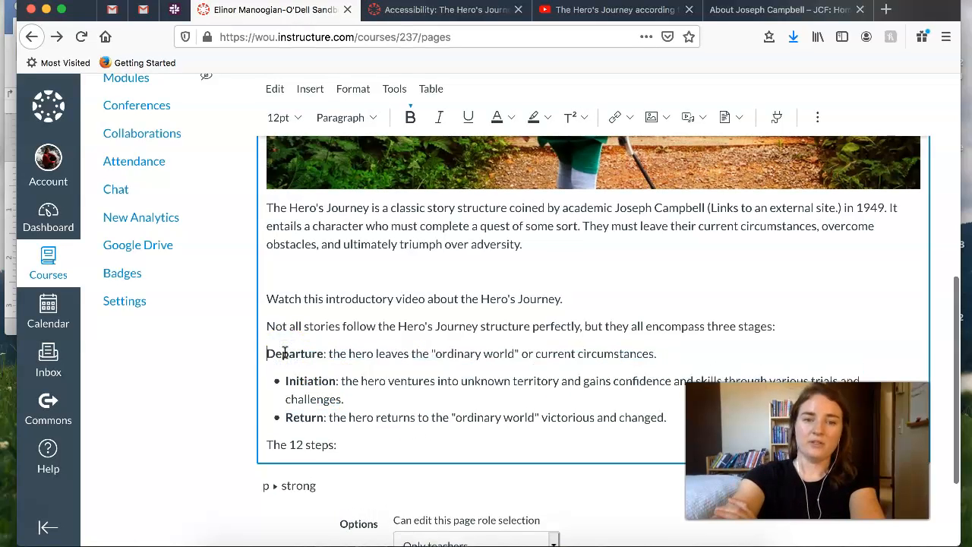
key(Return)
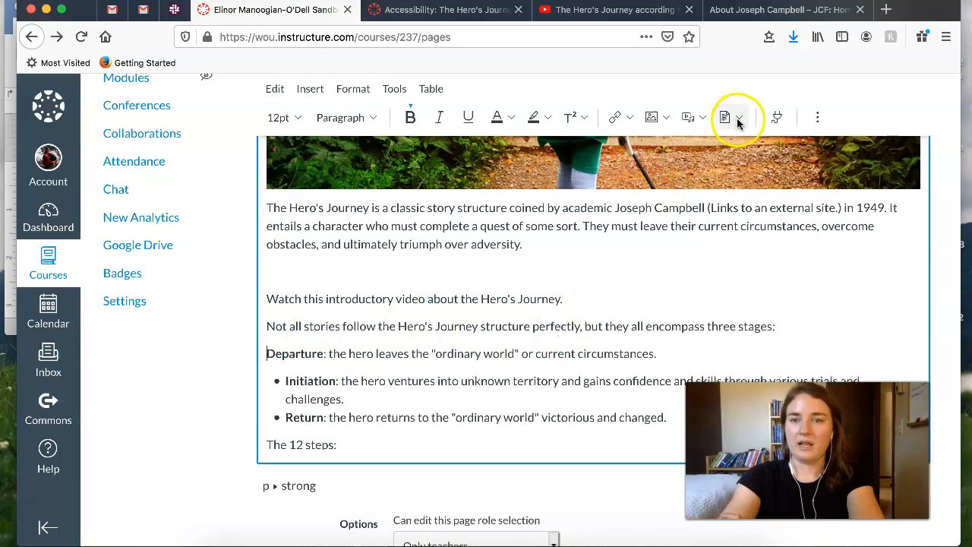
click(821, 117)
click(662, 144)
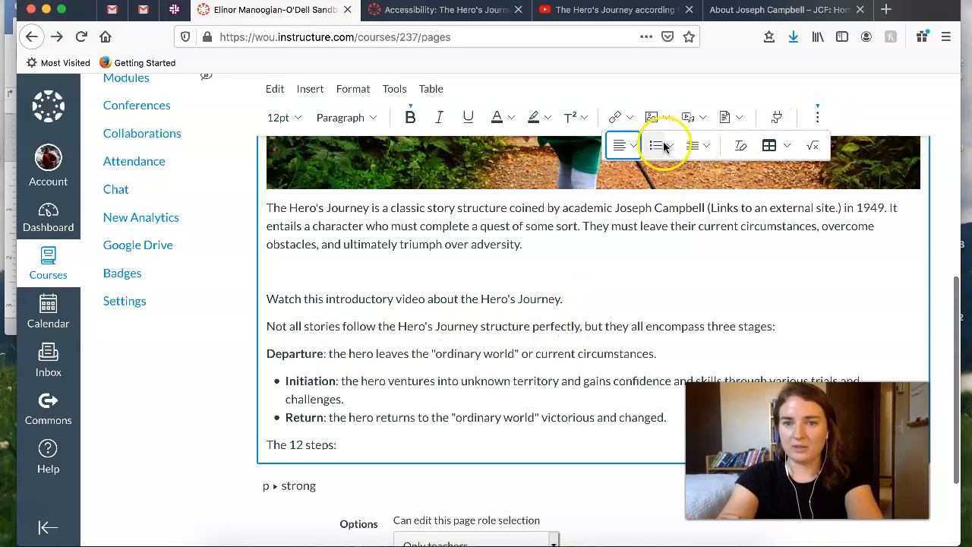
- Join the "Initiation" item to the bullet above and split it back into its own bullet, ending at the "Return" item
click(283, 373)
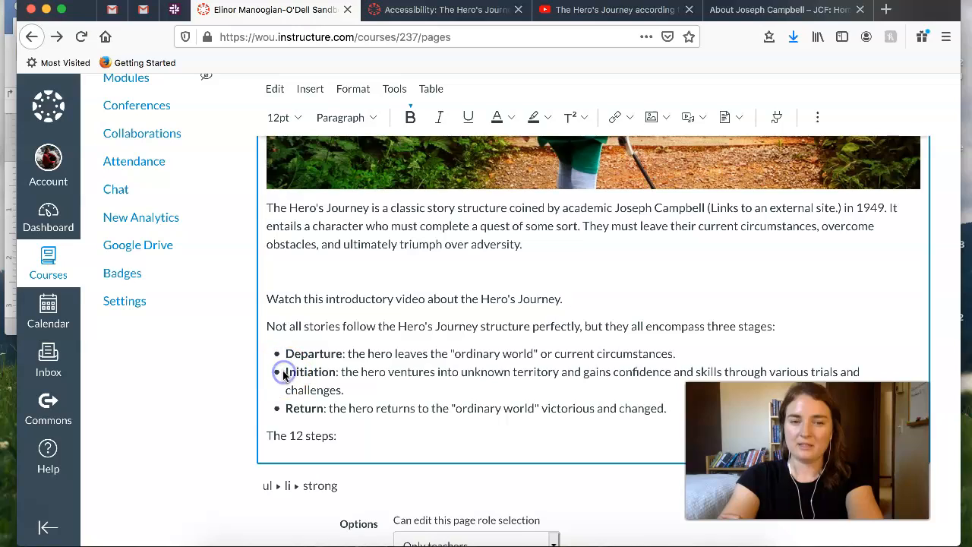
key(BackSpace)
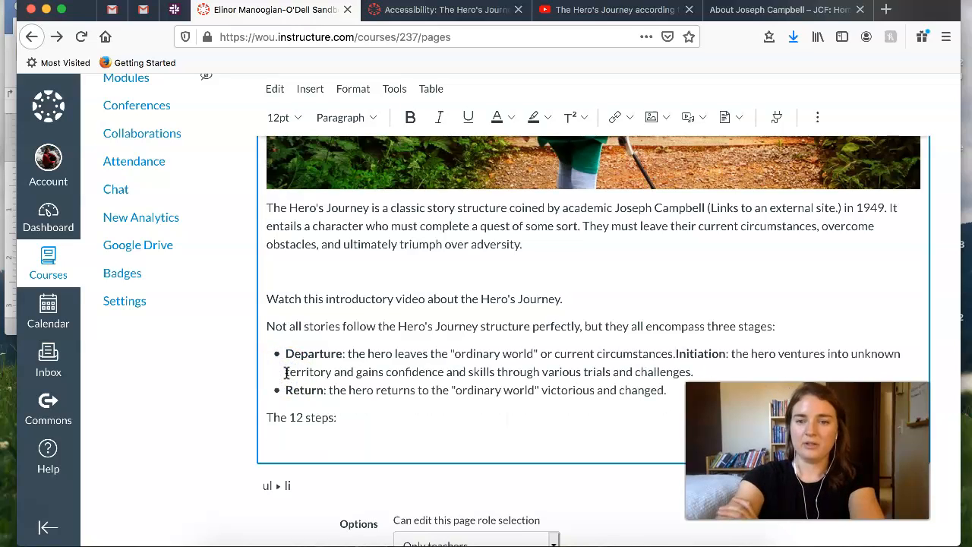
key(Return)
click(286, 408)
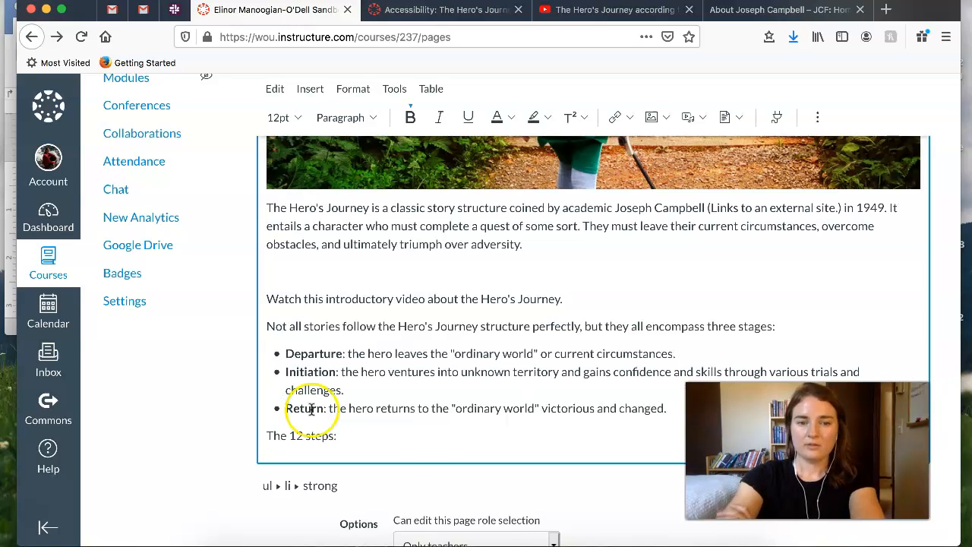
- Delete the empty line above "Watch this introductory video about the Hero's Journey."
scroll(448, 376, up, 1)
click(397, 296)
key(BackSpace)
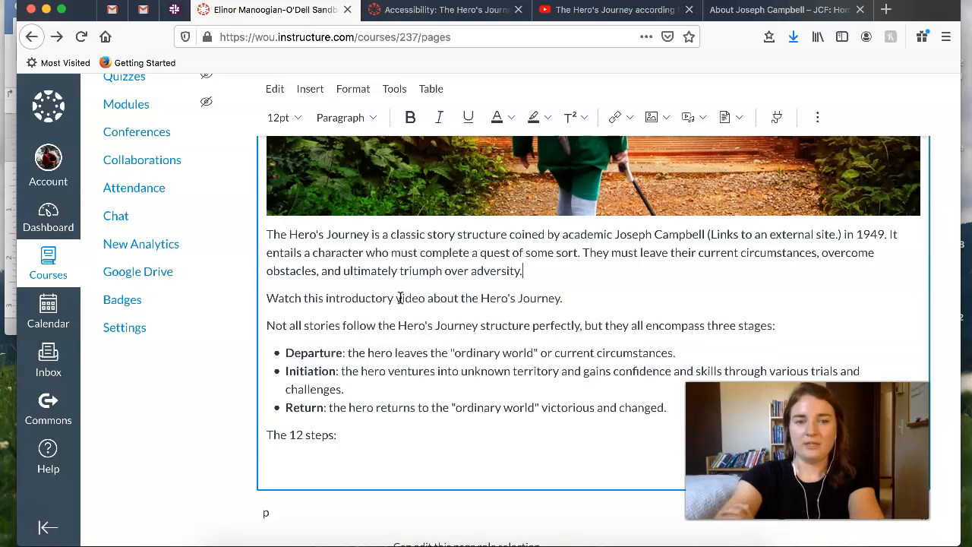
- Switch to the About Joseph Campbell page on the JCF website and copy its web address
scroll(680, 323, up, 2)
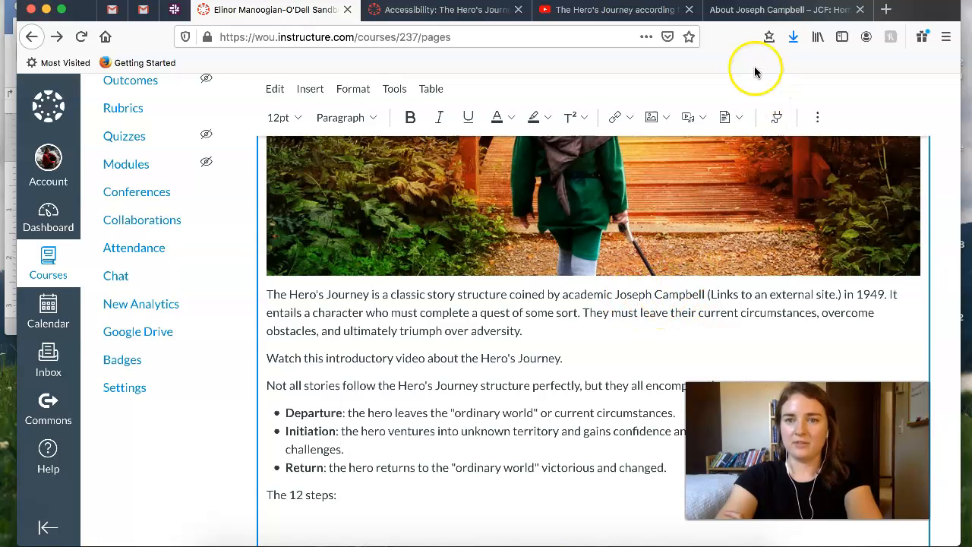
click(755, 10)
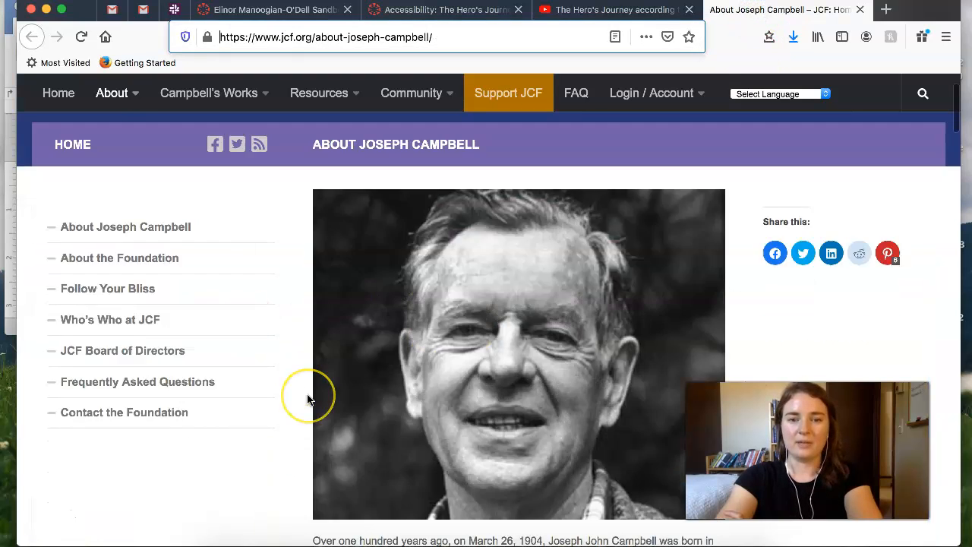
scroll(310, 398, down, 2)
scroll(310, 397, up, 4)
click(506, 38)
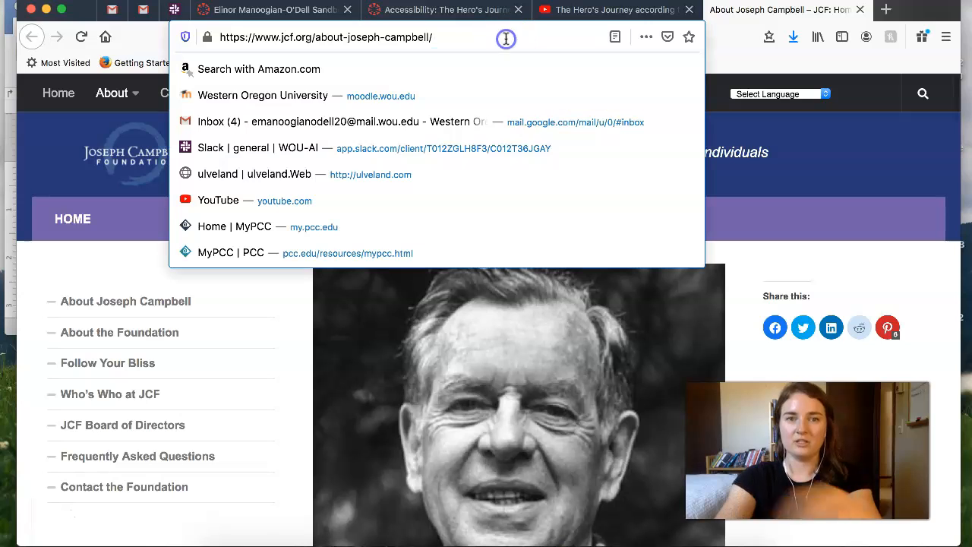
triple_click(506, 39)
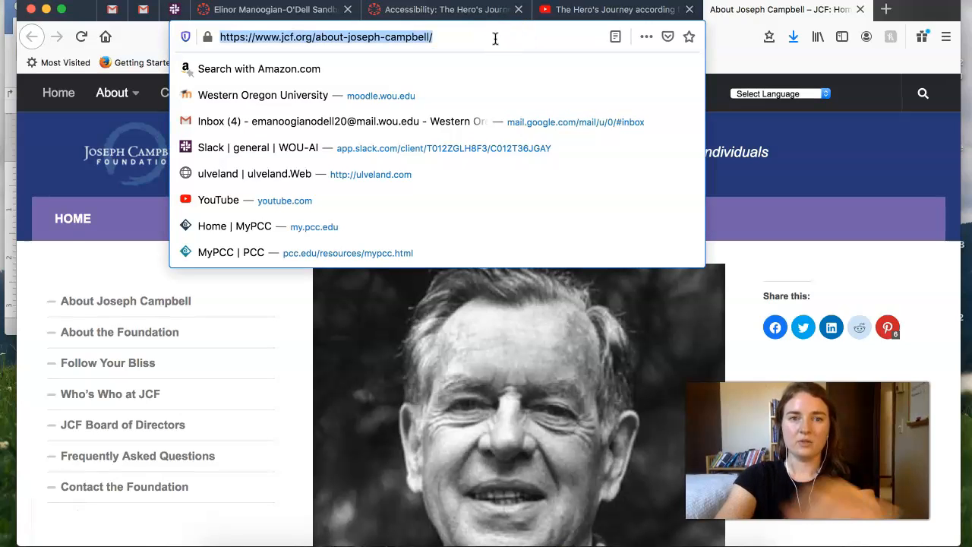
click(317, 14)
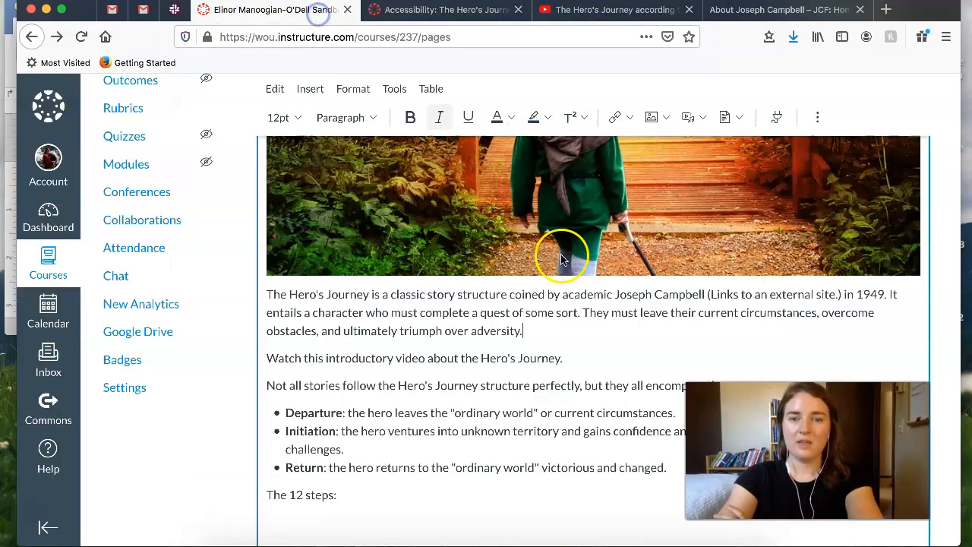
drag(614, 294, 710, 293)
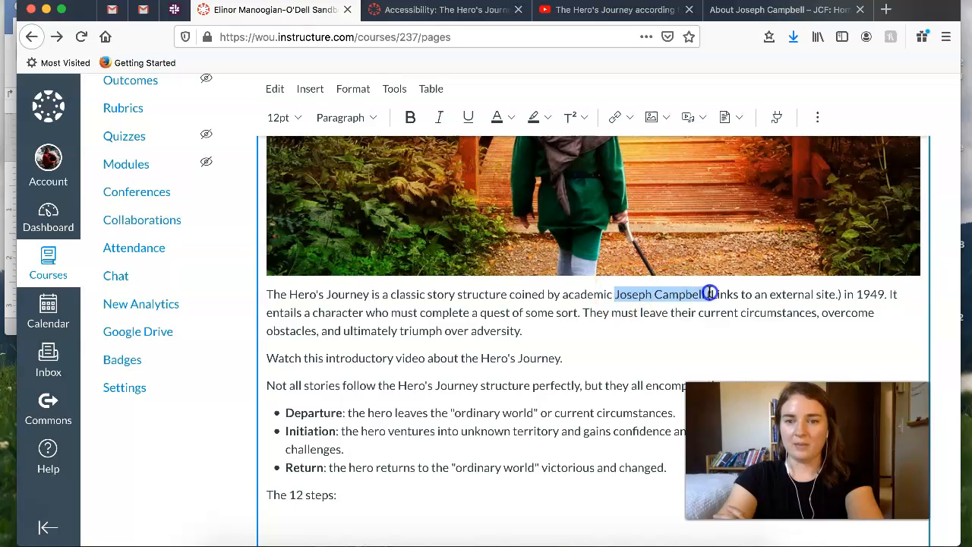
click(630, 119)
click(649, 148)
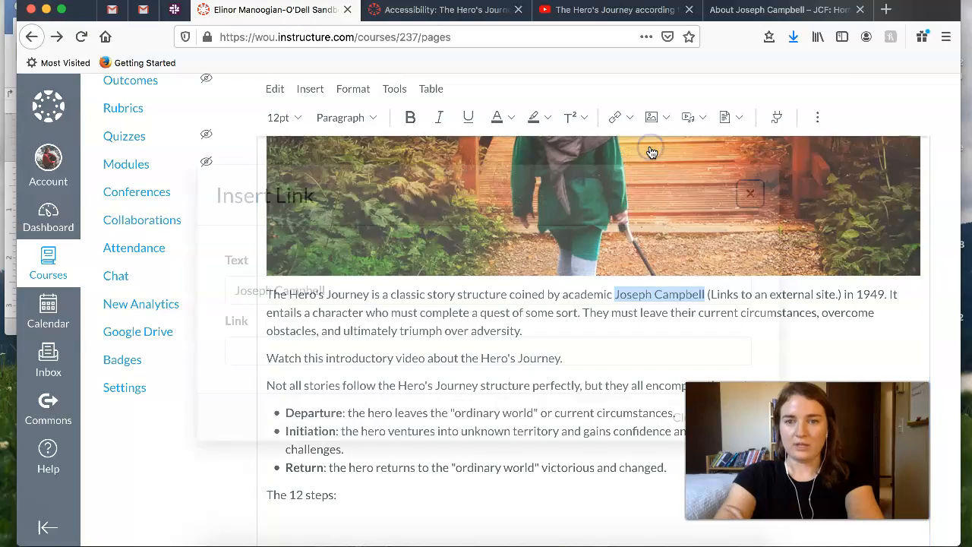
click(391, 352)
key(super+v)
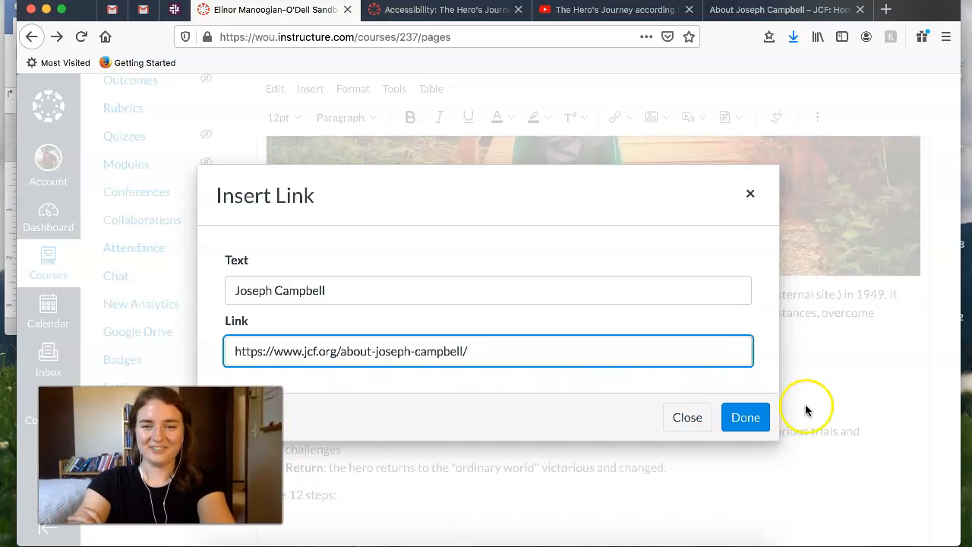
click(748, 417)
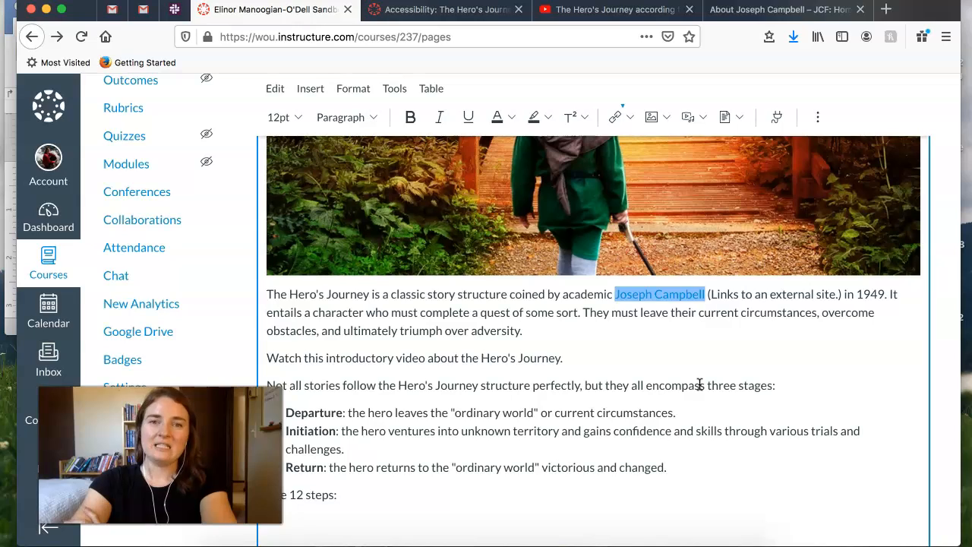
click(702, 325)
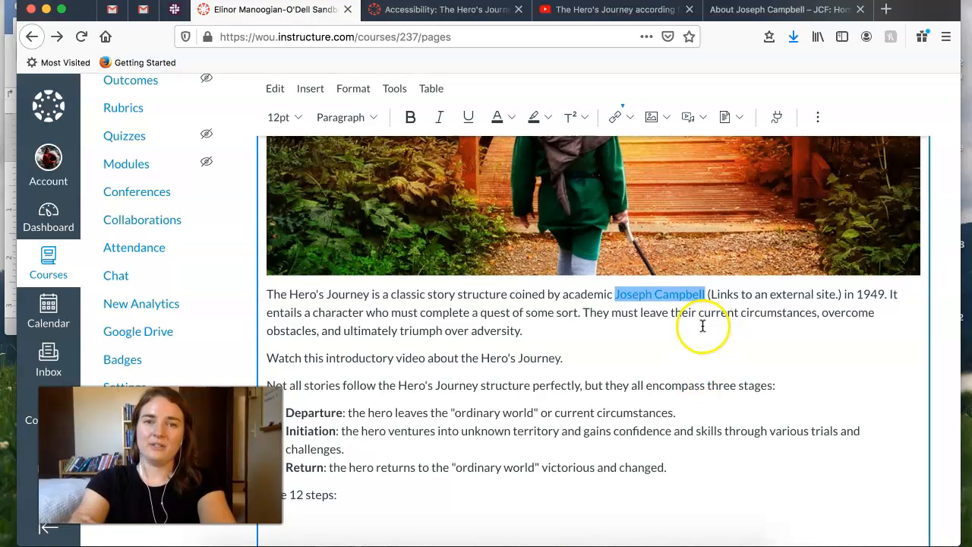
drag(538, 295, 548, 313)
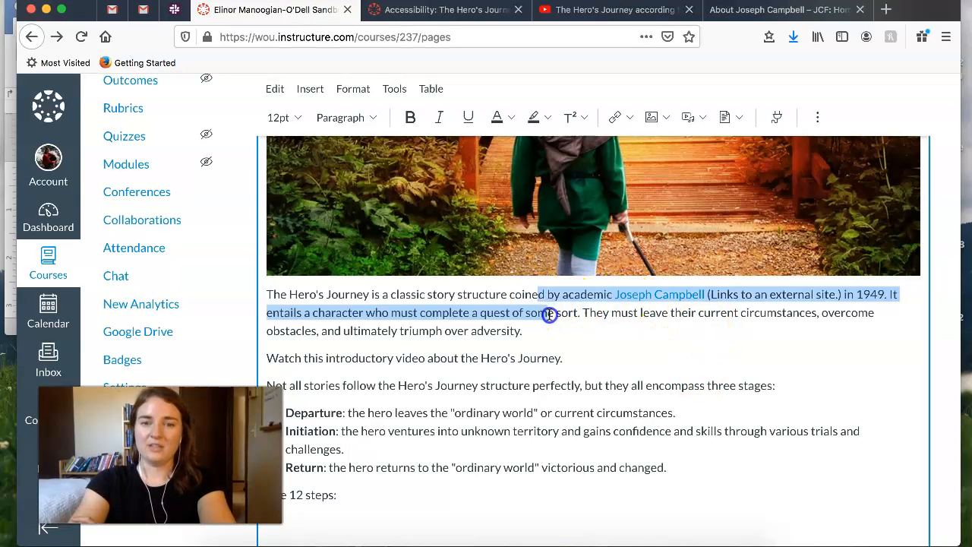
click(624, 311)
click(562, 332)
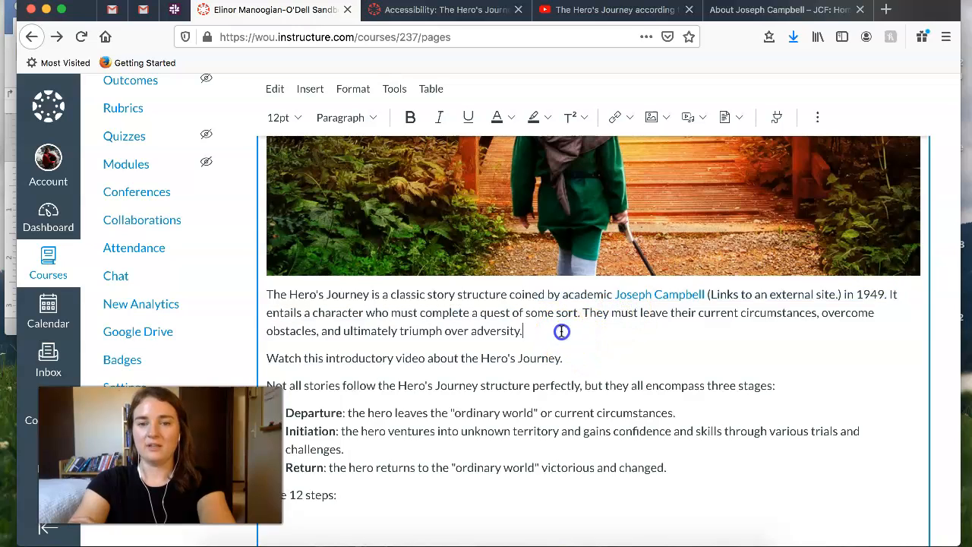
text(https://www.jcf.org/about-joseph-campbell/)
drag(759, 331, 529, 334)
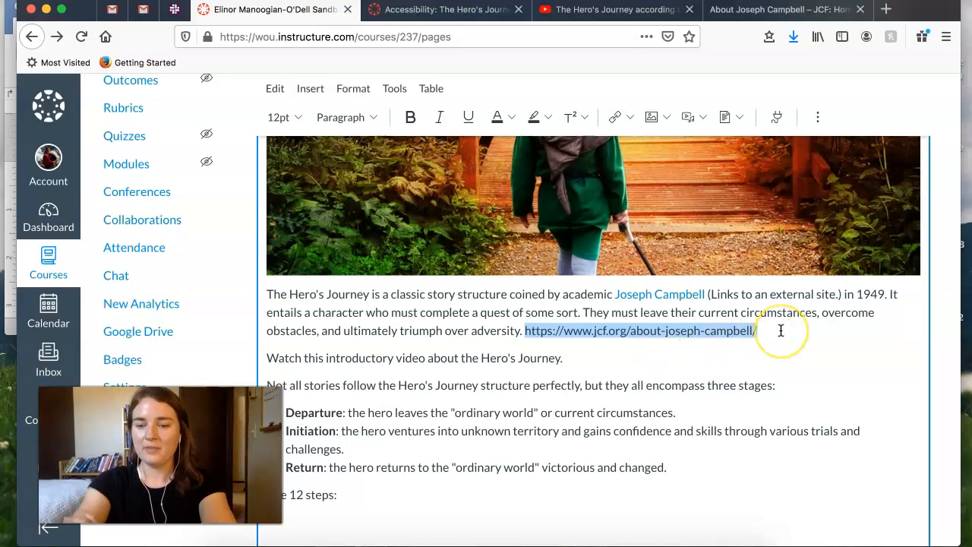
key(BackSpace)
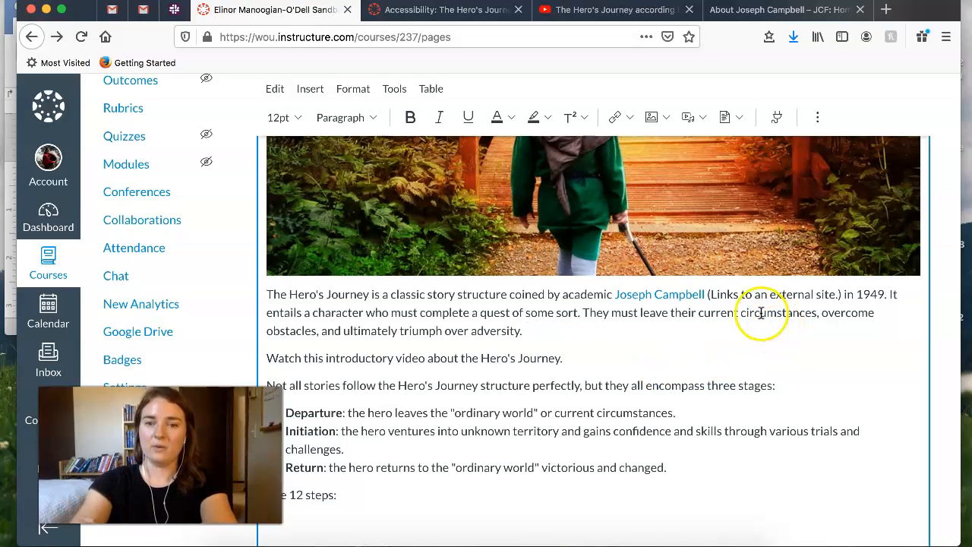
- Select the words "Watch this introductory video" and copy the web address of the Hero's Journey video on YouTube
scroll(399, 410, down, 1)
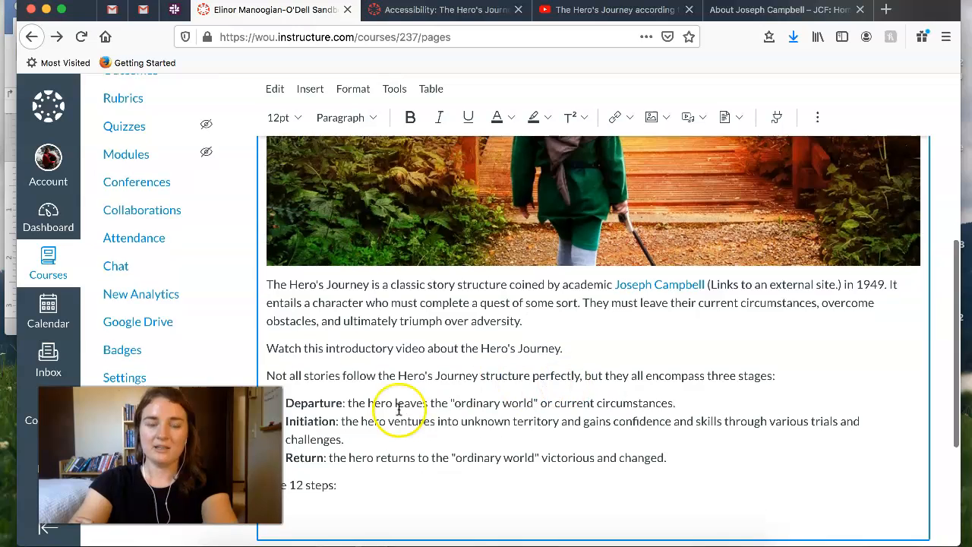
scroll(399, 410, down, 2)
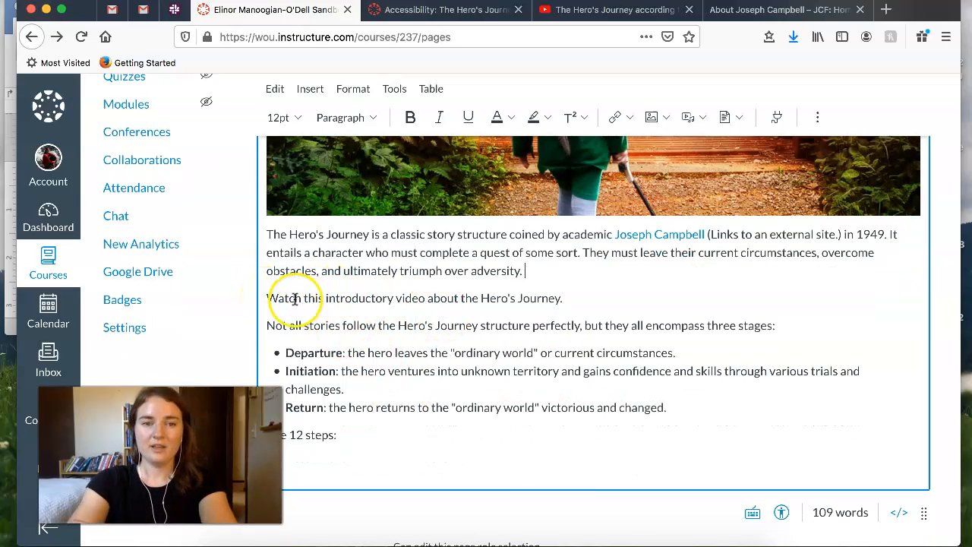
drag(267, 298, 422, 290)
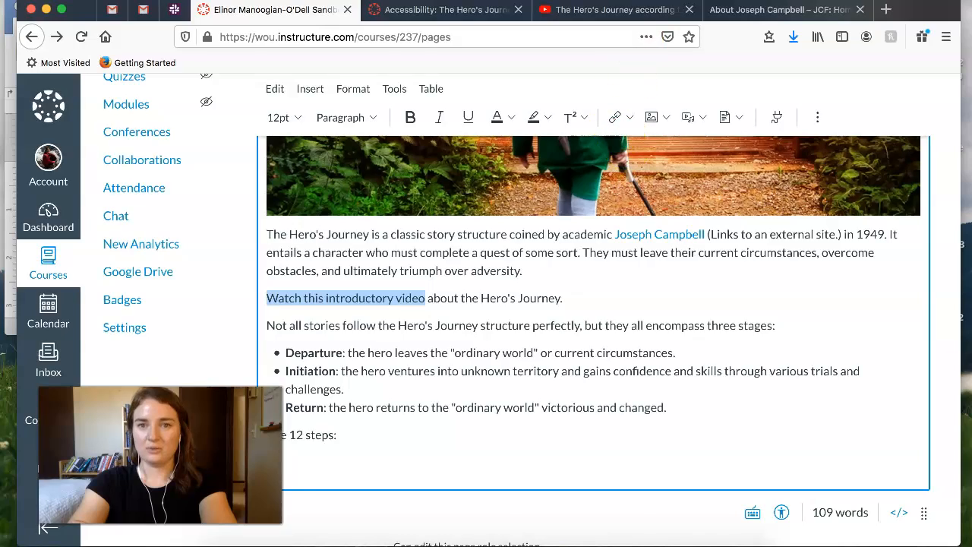
click(608, 9)
click(497, 37)
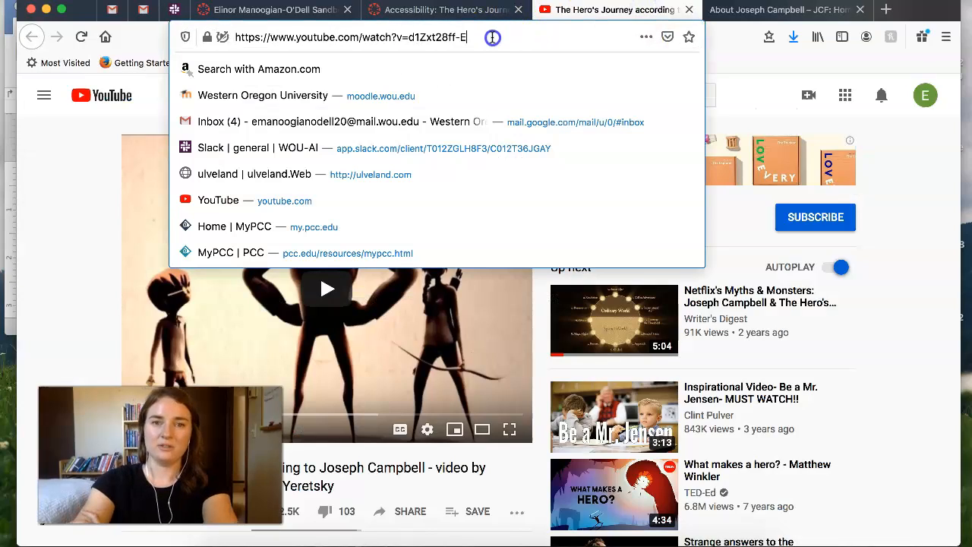
key(super+a)
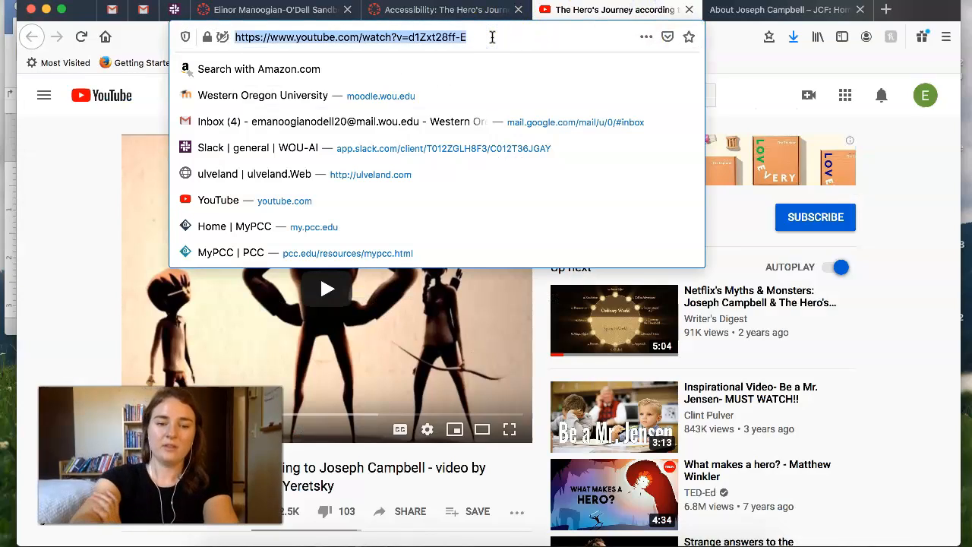
click(262, 10)
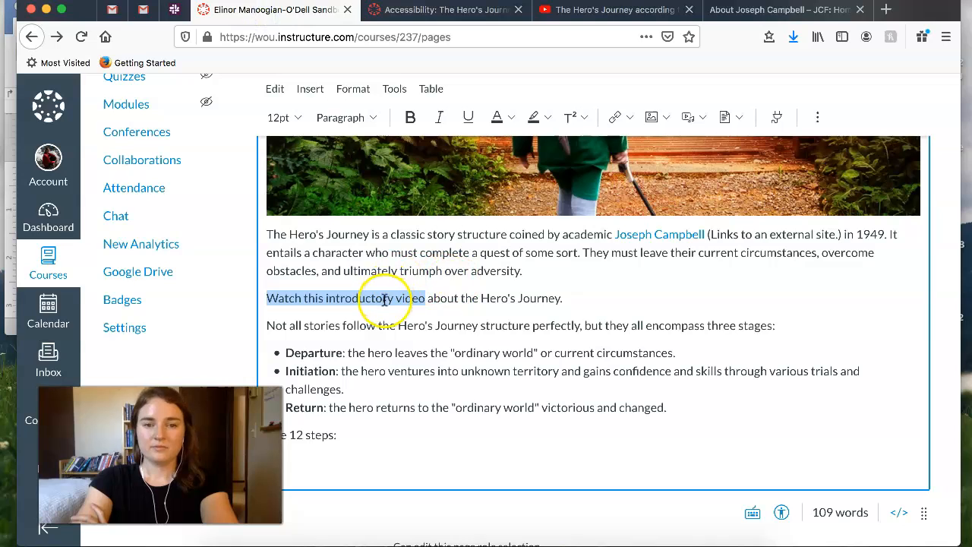
click(625, 117)
click(646, 148)
click(486, 349)
click(756, 416)
click(575, 302)
- Apply the Paragraph style to all the text below the image, down to "The 12 steps:"
scroll(370, 388, down, 3)
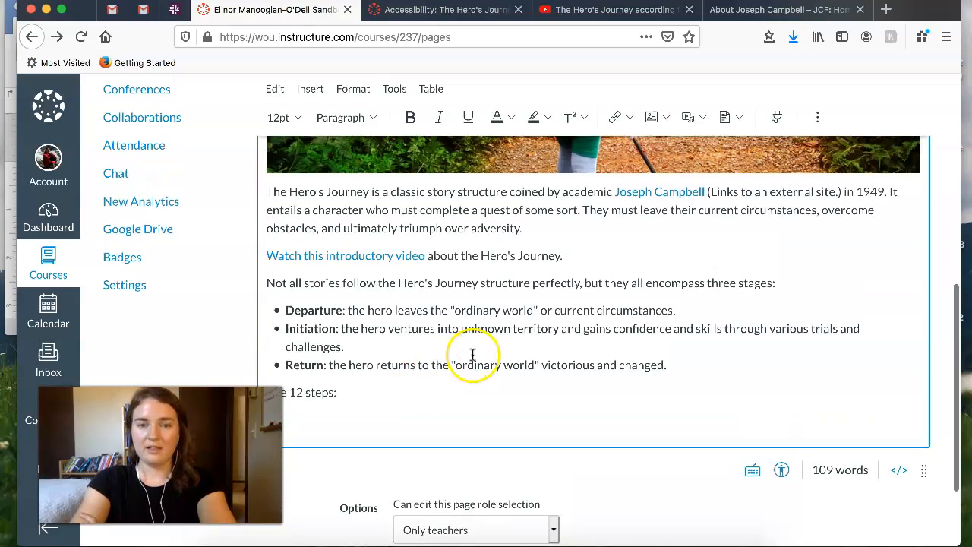
drag(369, 391, 263, 193)
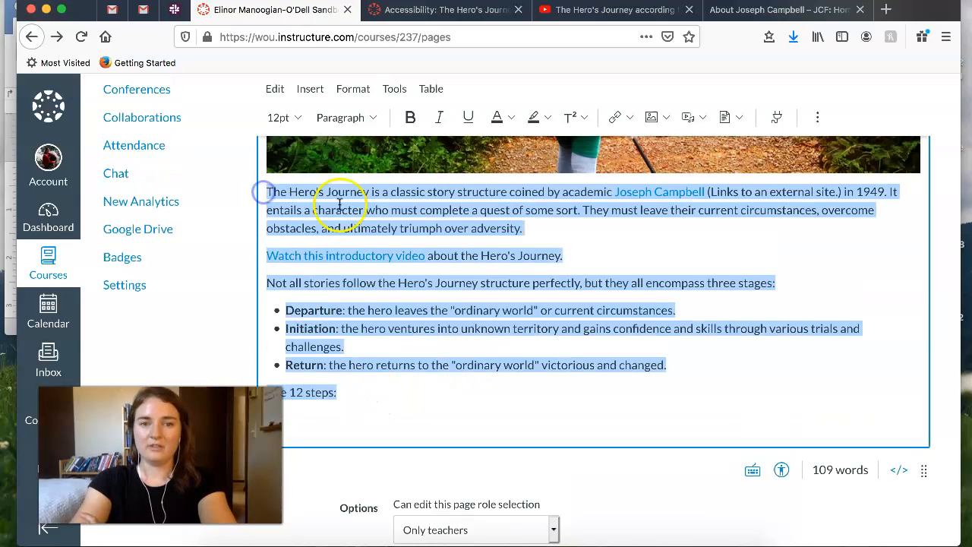
click(374, 117)
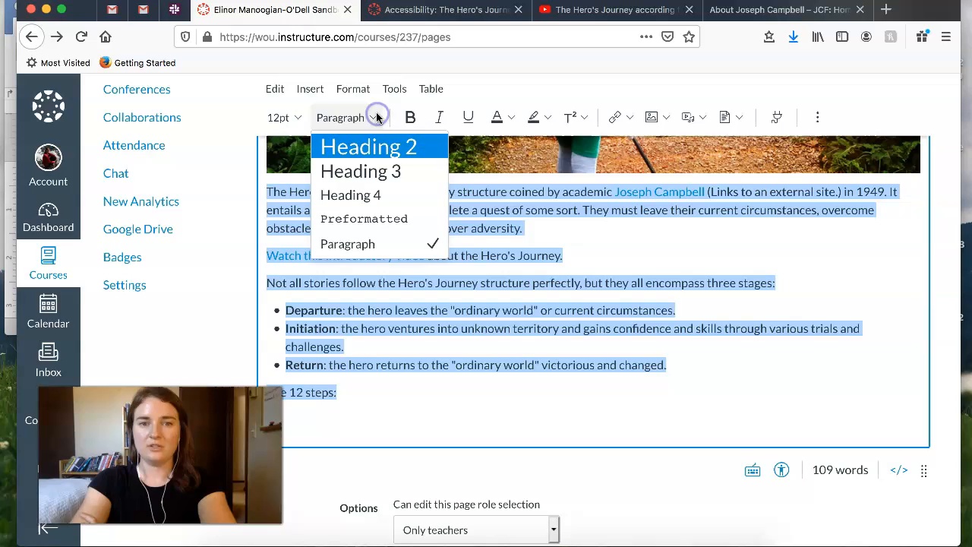
click(399, 244)
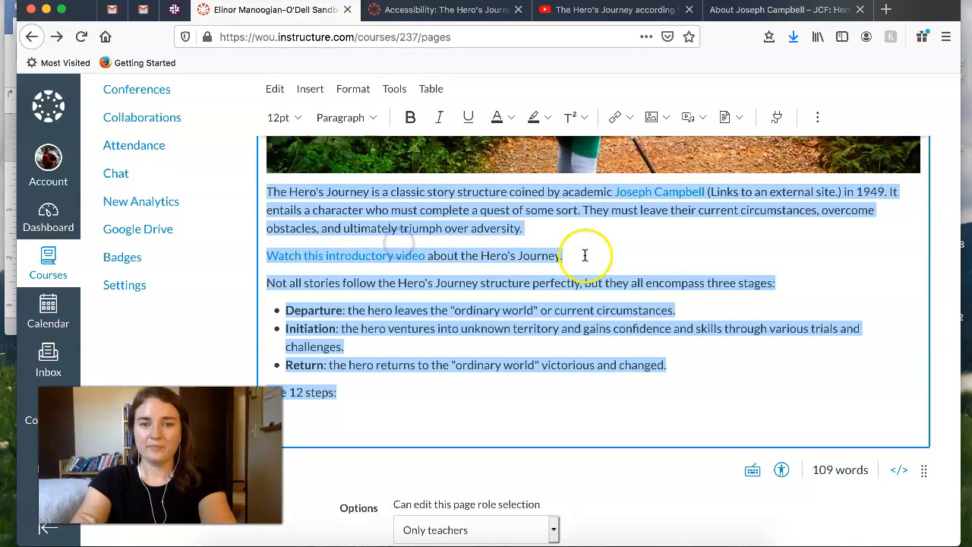
click(588, 255)
scroll(365, 206, up, 2)
scroll(389, 224, up, 10)
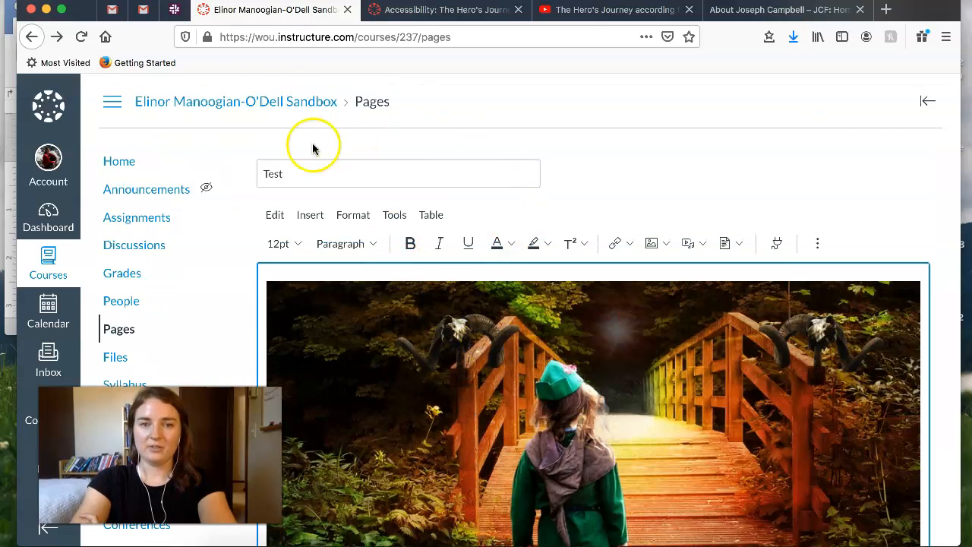
drag(291, 174, 258, 173)
click(372, 182)
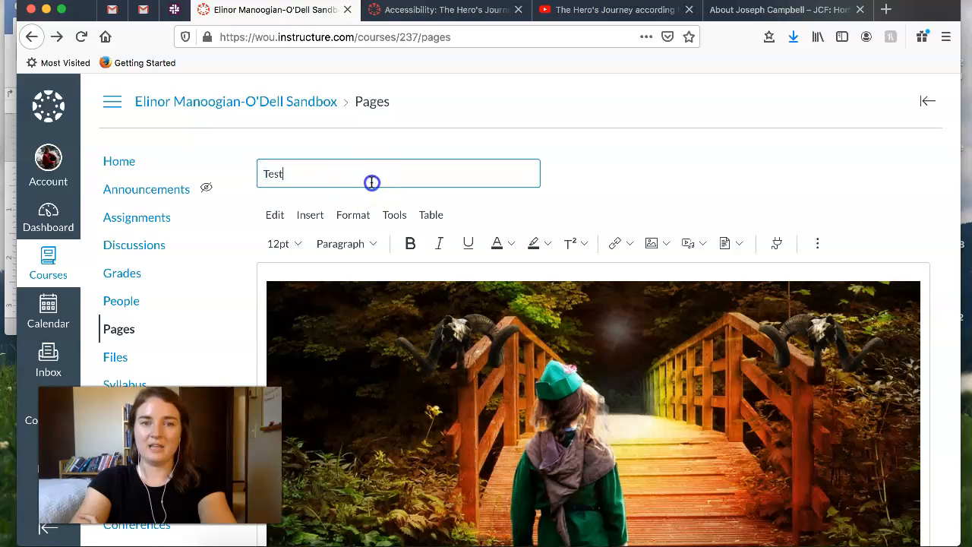
- Add the line "Introduction" above the first paragraph and format it as Heading 2
scroll(521, 386, down, 8)
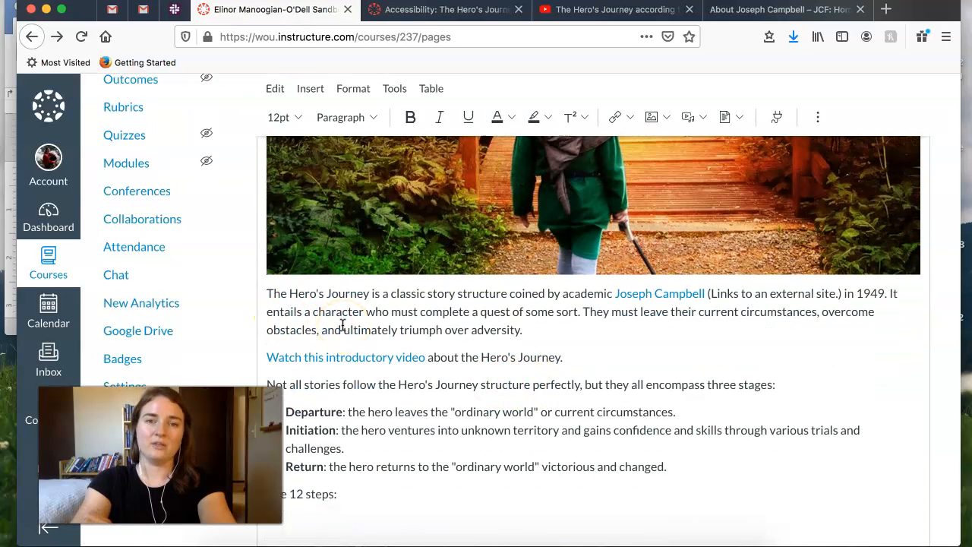
click(271, 291)
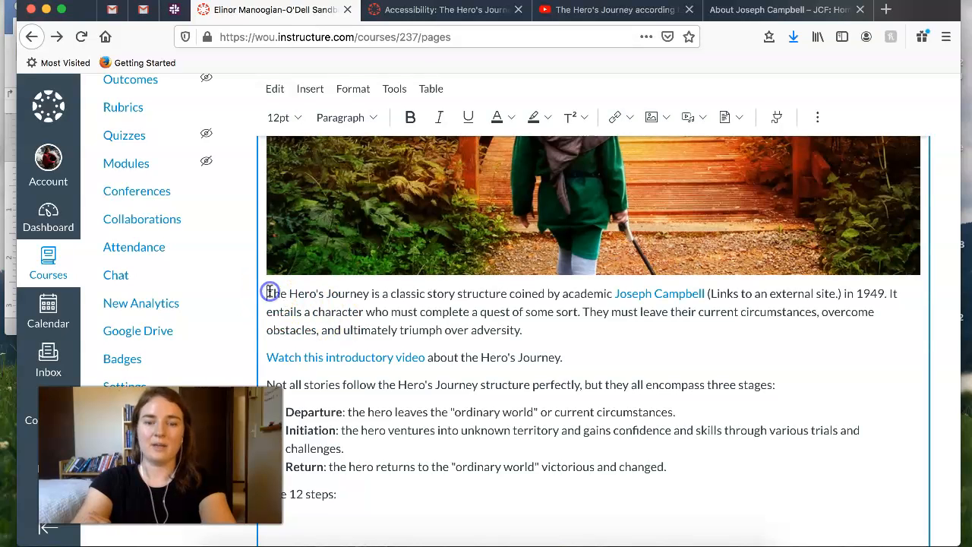
key(Return)
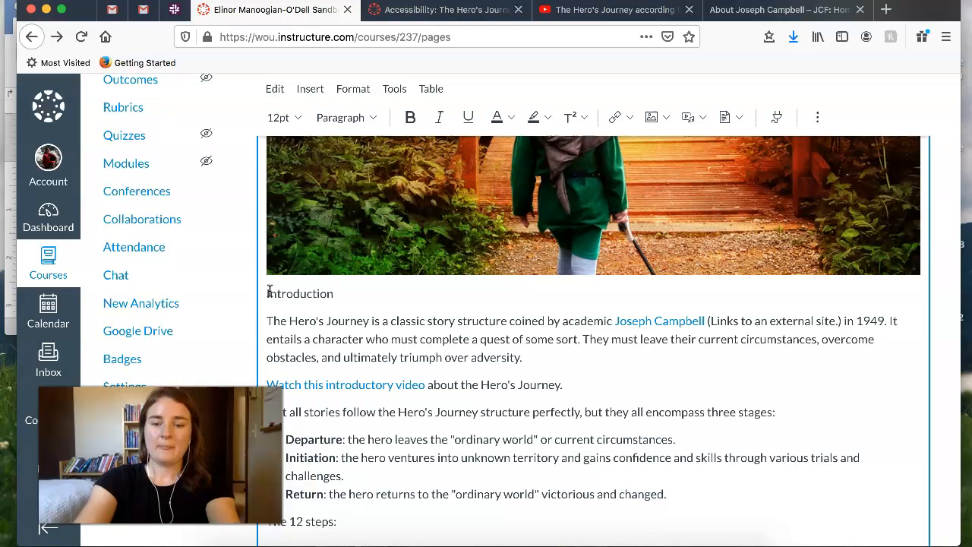
drag(338, 296, 263, 295)
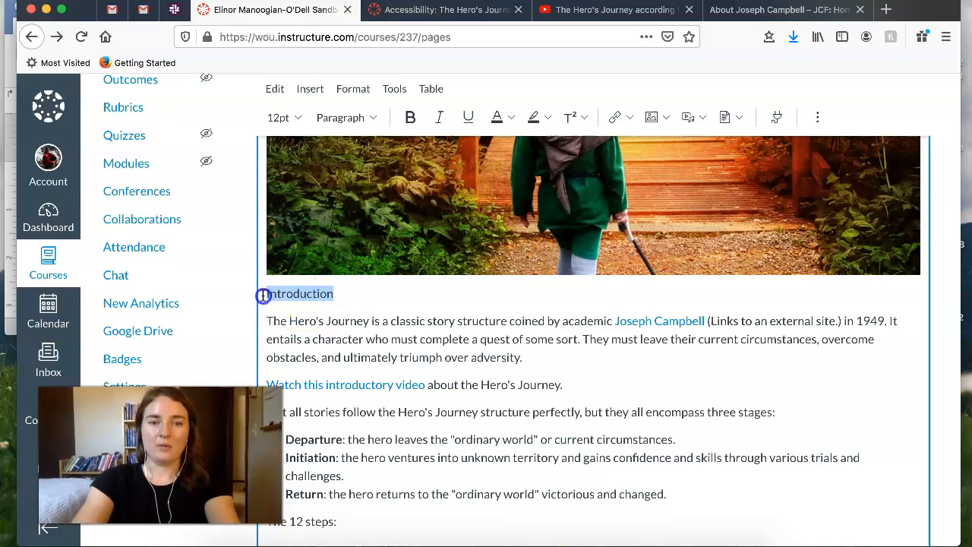
click(378, 120)
click(380, 146)
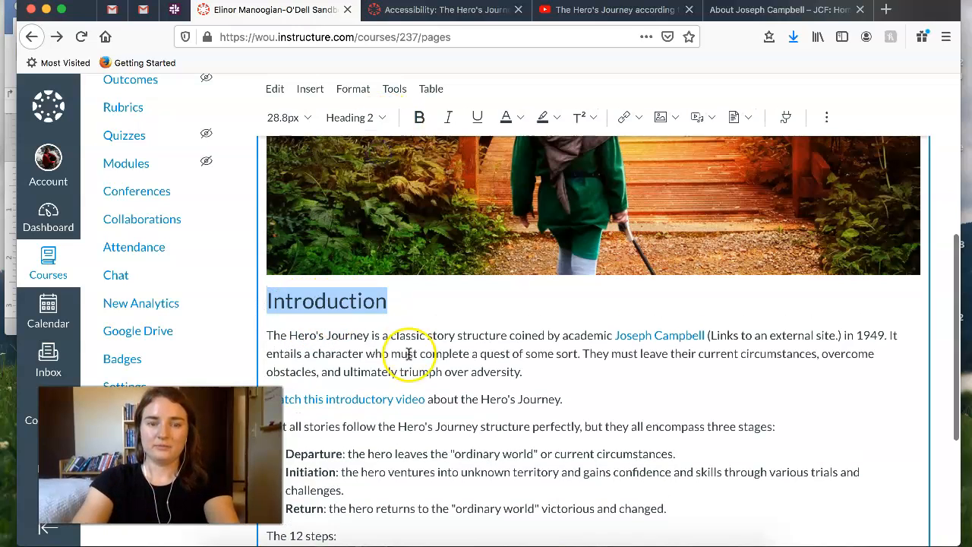
- Format the line "The 12 steps:" as Heading 3 and start a new line below it
scroll(586, 434, down, 5)
drag(336, 318, 265, 316)
click(334, 117)
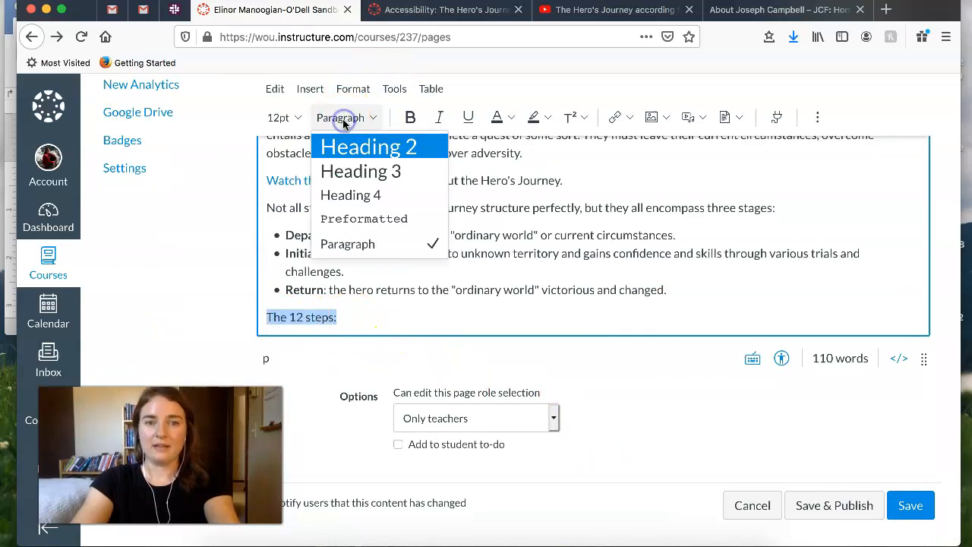
click(371, 183)
click(393, 317)
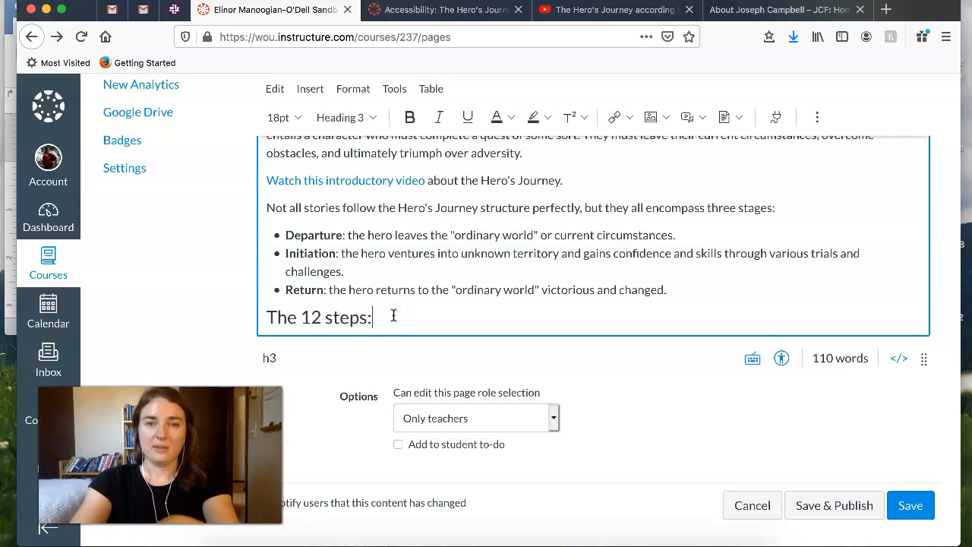
key(Return)
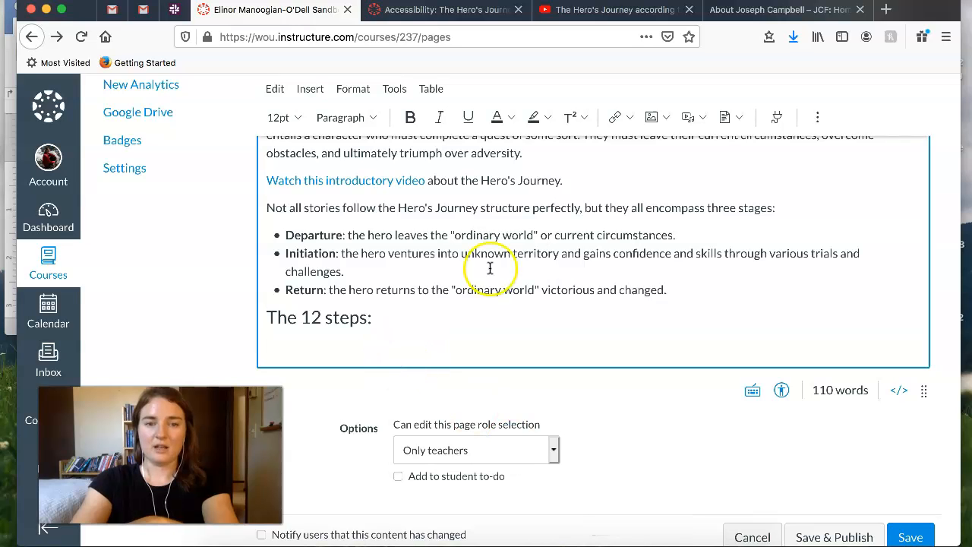
- Switch to the Word document and examine the table under "The 12 steps:", including its header row
click(638, 541)
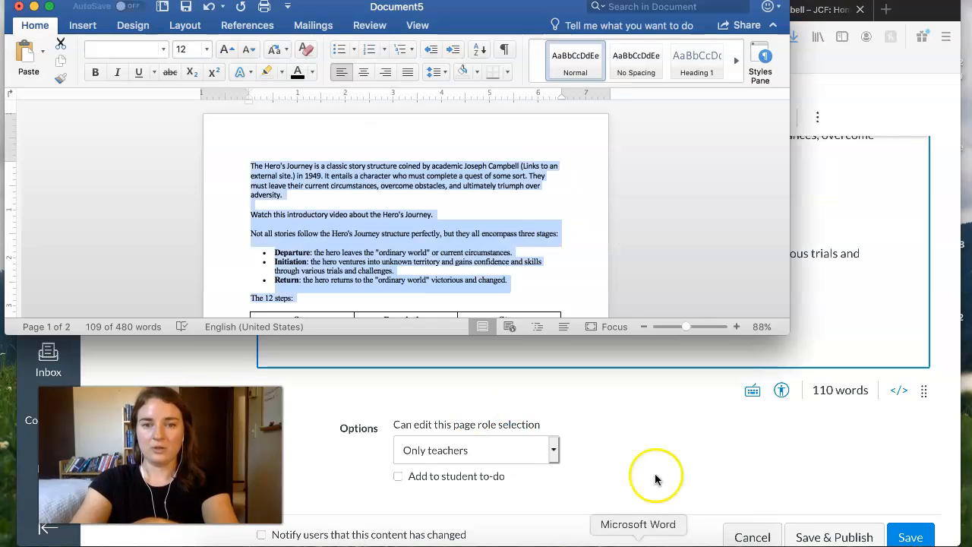
scroll(456, 217, down, 6)
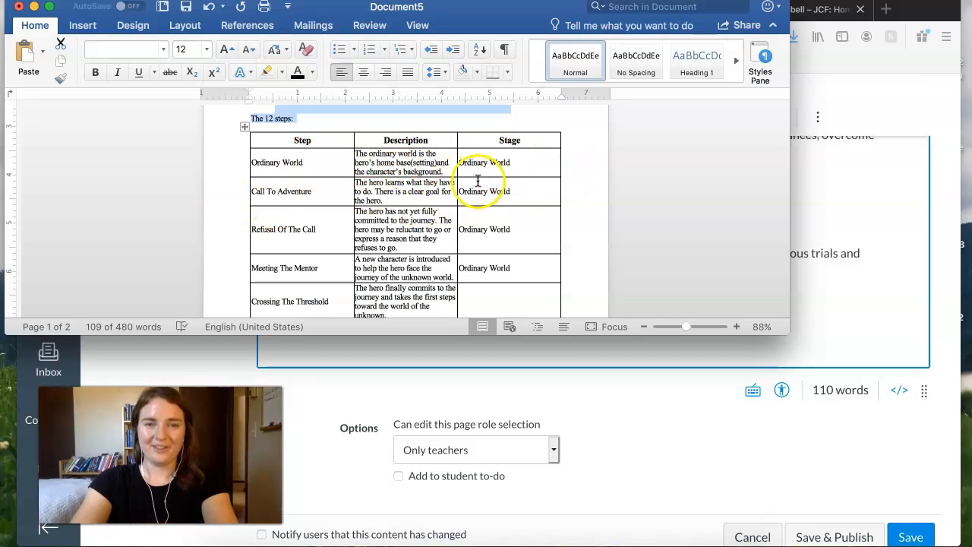
scroll(306, 231, down, 6)
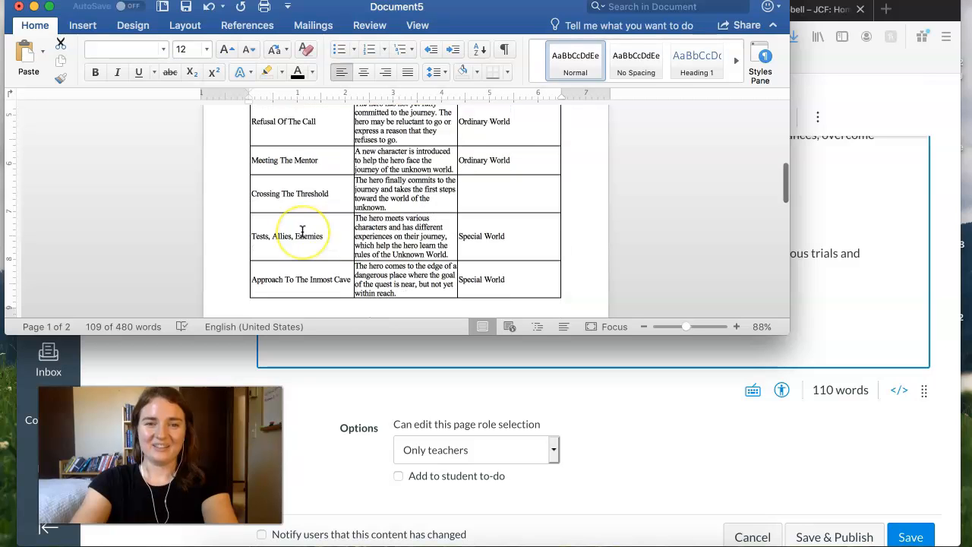
scroll(304, 230, up, 10)
scroll(303, 231, down, 4)
scroll(303, 232, down, 1)
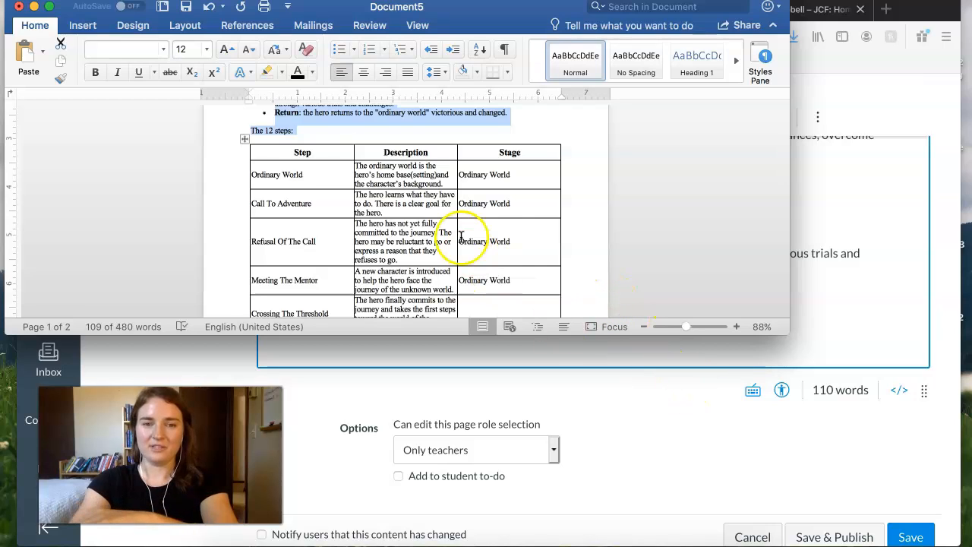
drag(281, 153, 541, 158)
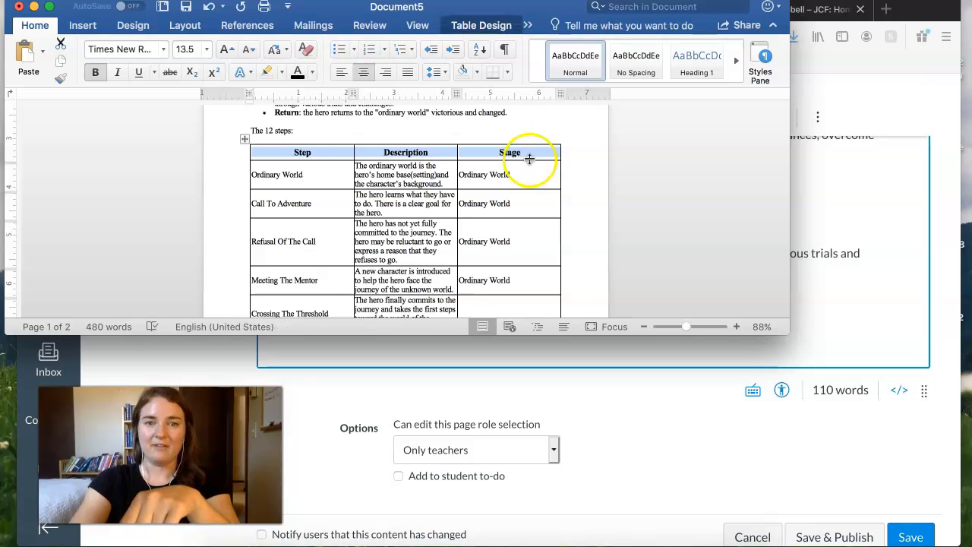
- Return to the Canvas page and insert a table with 3 columns and 6 rows below "The 12 steps:"
click(833, 360)
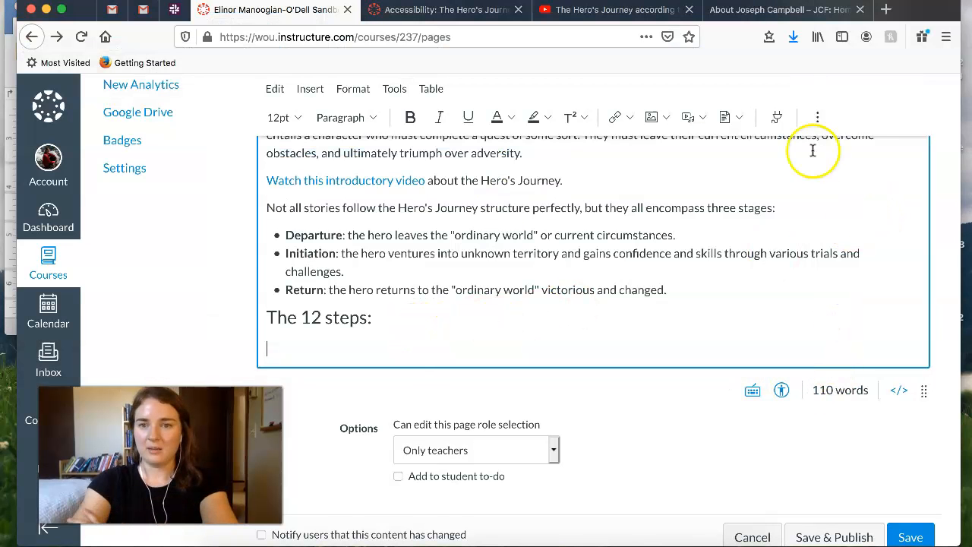
click(818, 117)
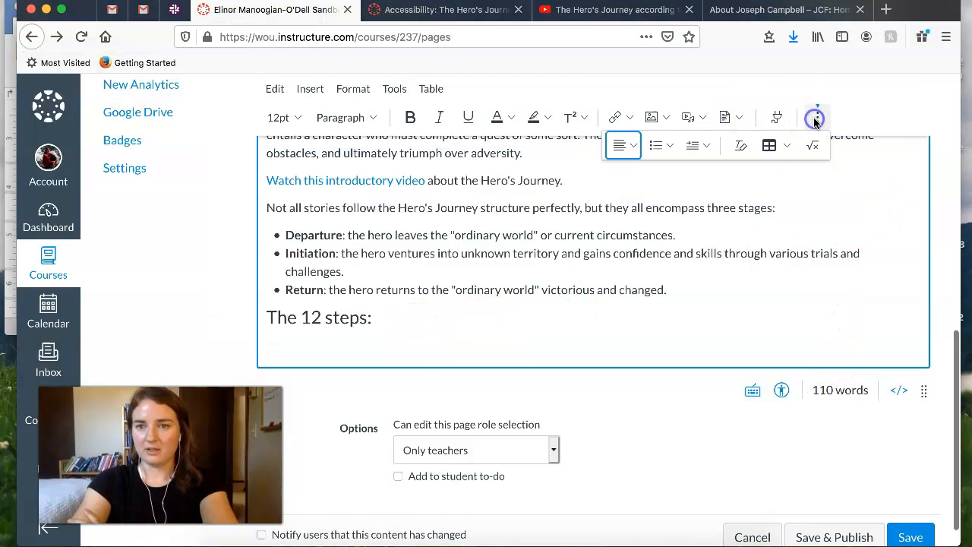
click(769, 148)
mouse_move(813, 186)
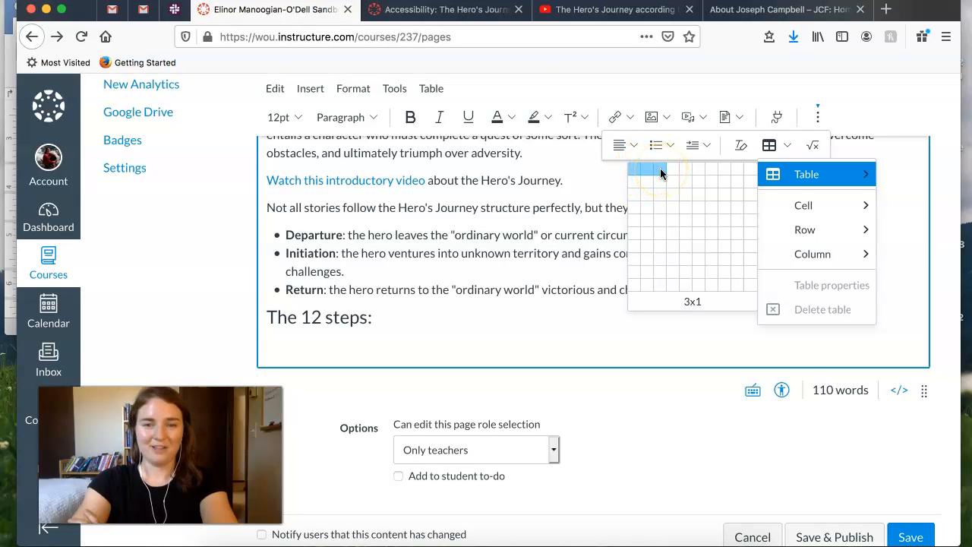
click(660, 233)
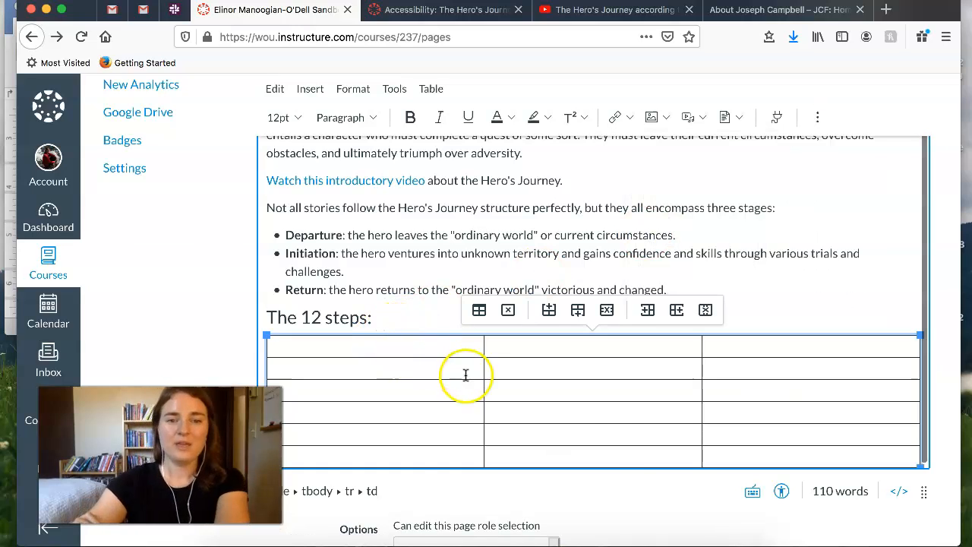
- Enter the column headers Step, Description and Stage in the first row of the new table
click(381, 347)
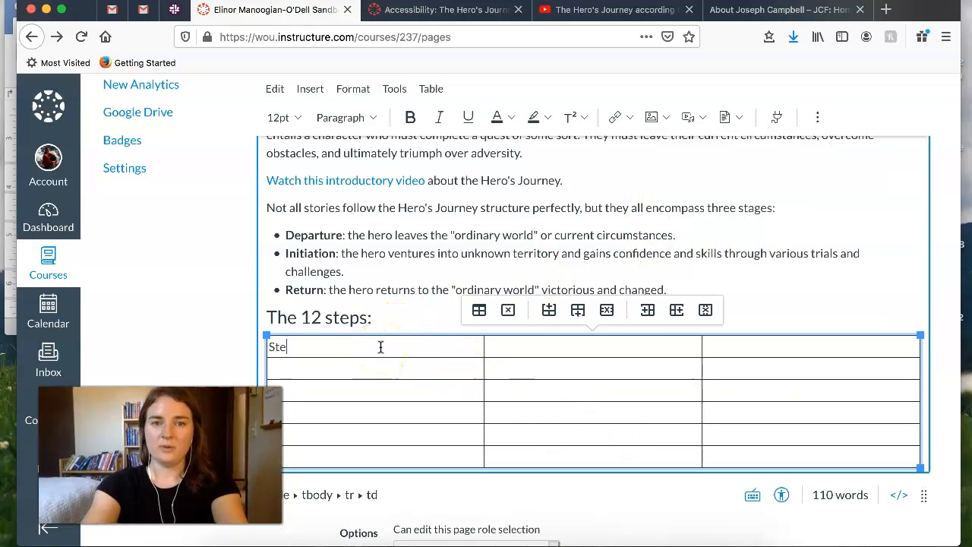
click(559, 345)
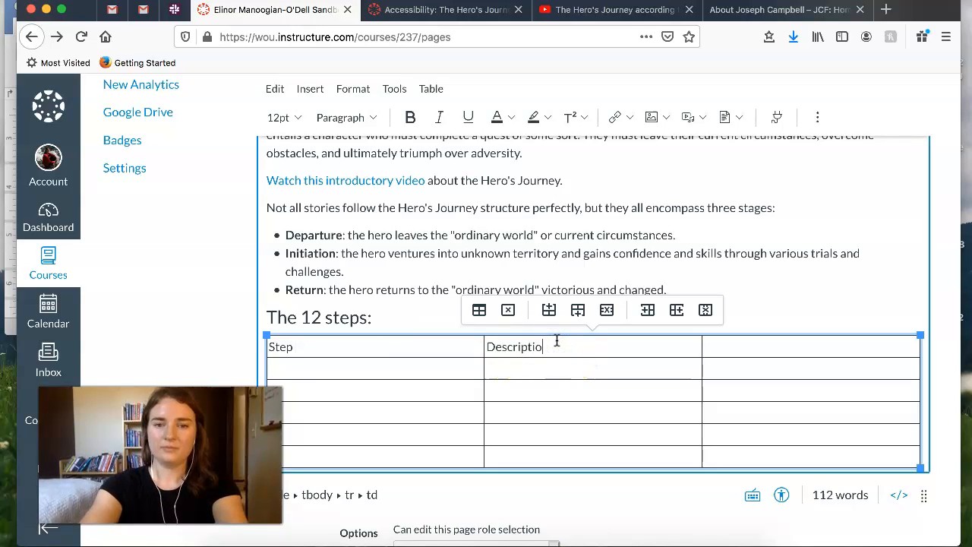
click(820, 342)
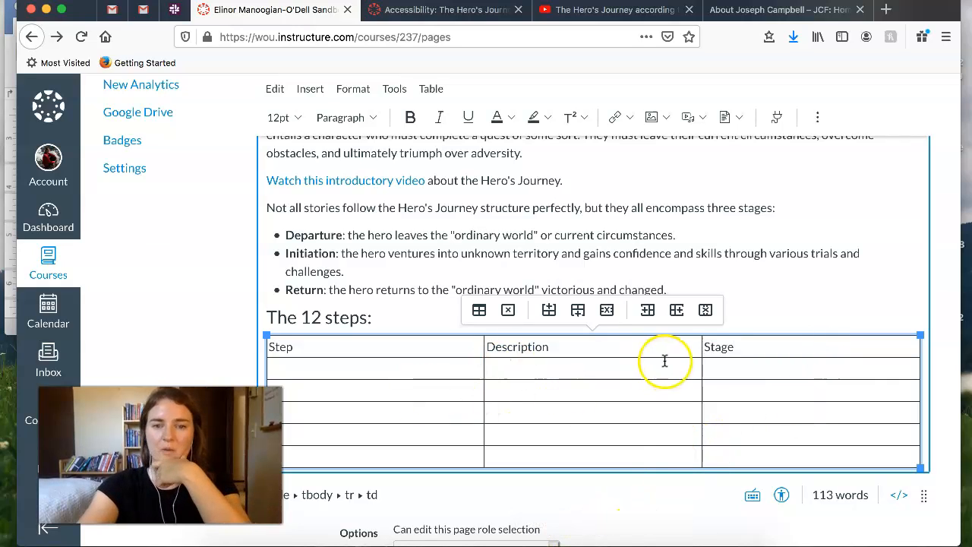
- Format the table's header row cells as Heading 4
drag(731, 354, 321, 350)
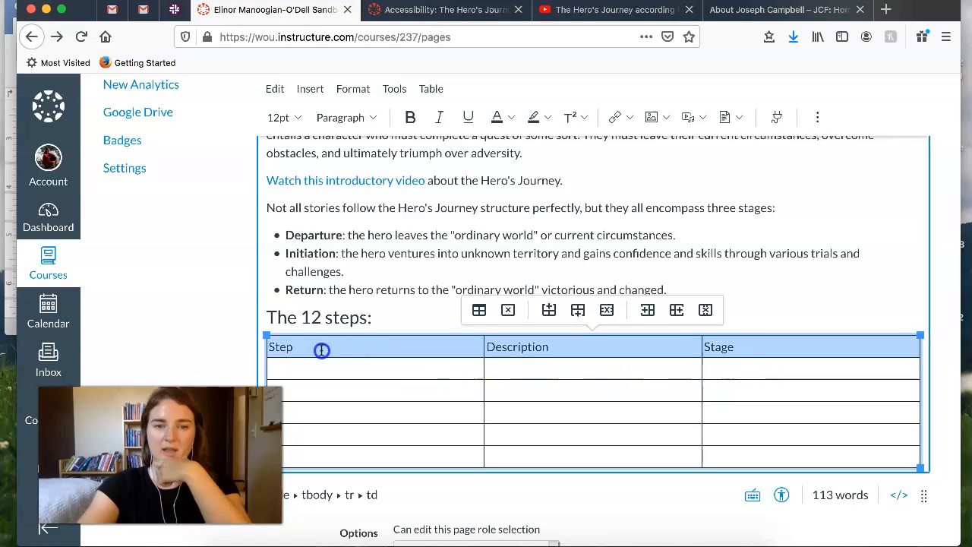
click(373, 119)
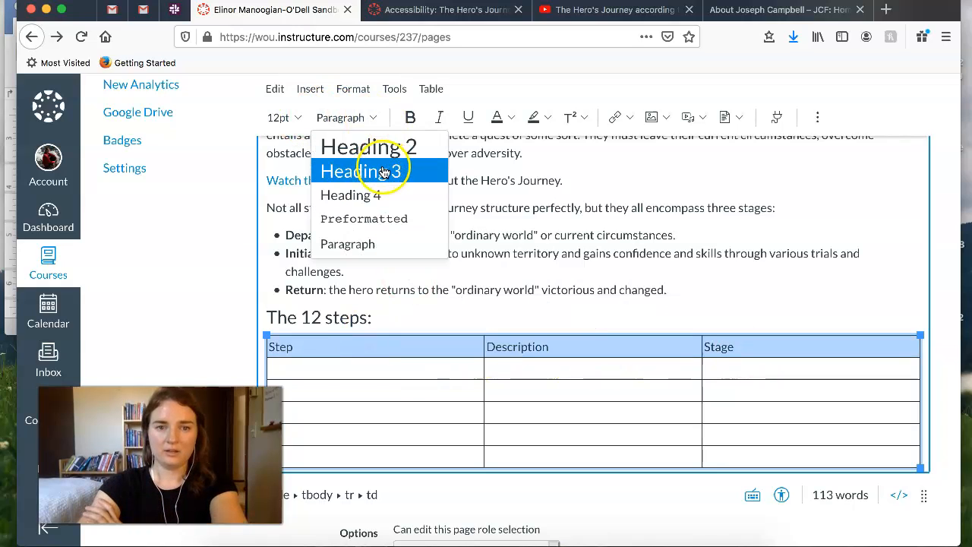
click(392, 194)
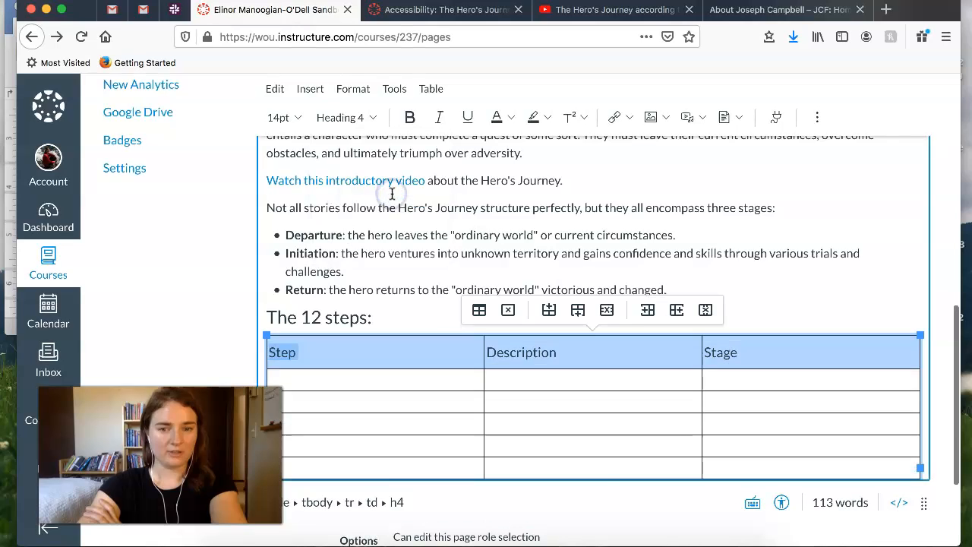
- Fill the four rows below the header with the steps from Ordinary World to Meeting The Mentor, including descriptions and stages
click(528, 423)
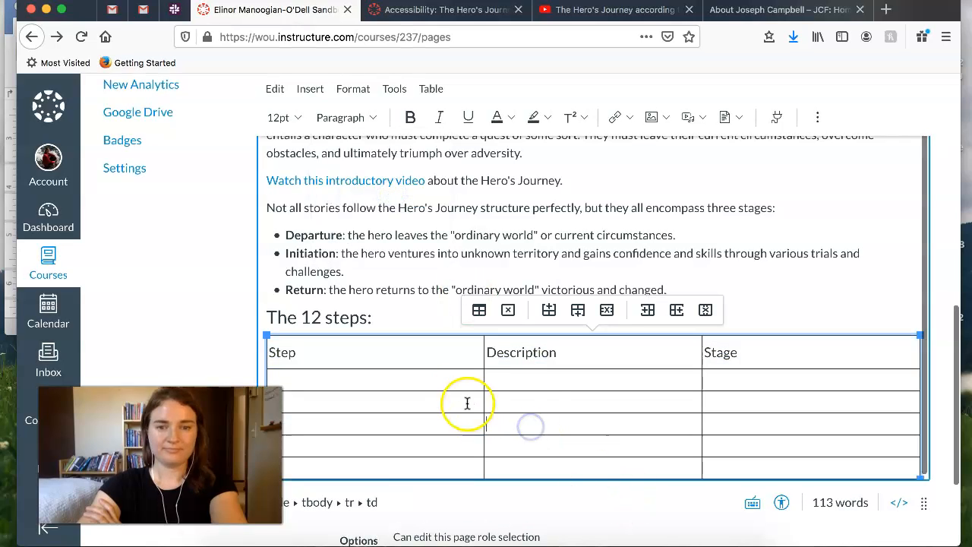
right_click(536, 406)
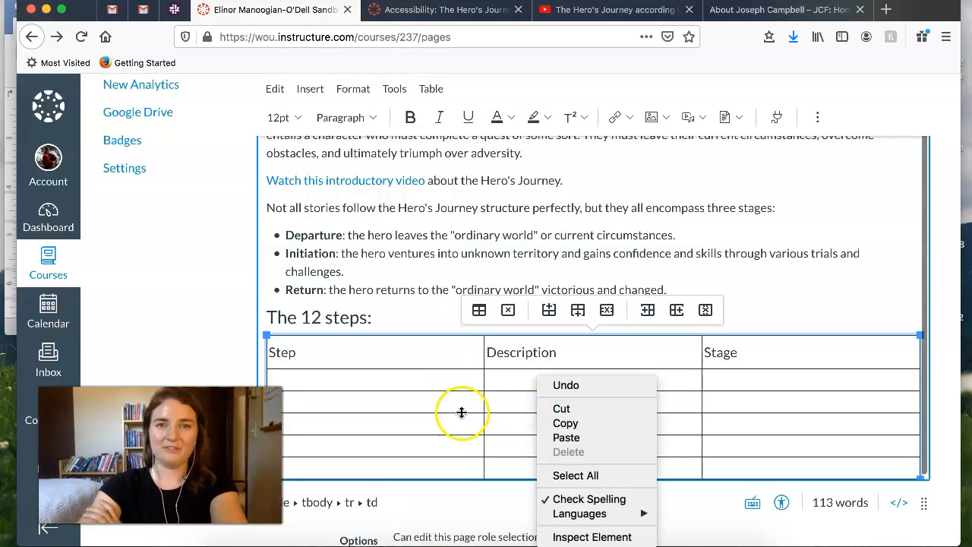
click(622, 444)
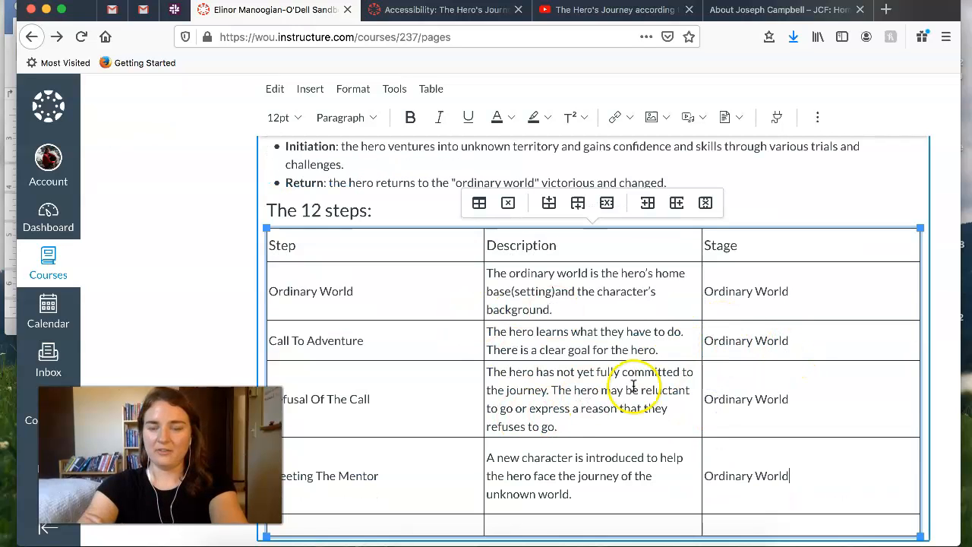
drag(822, 481, 273, 260)
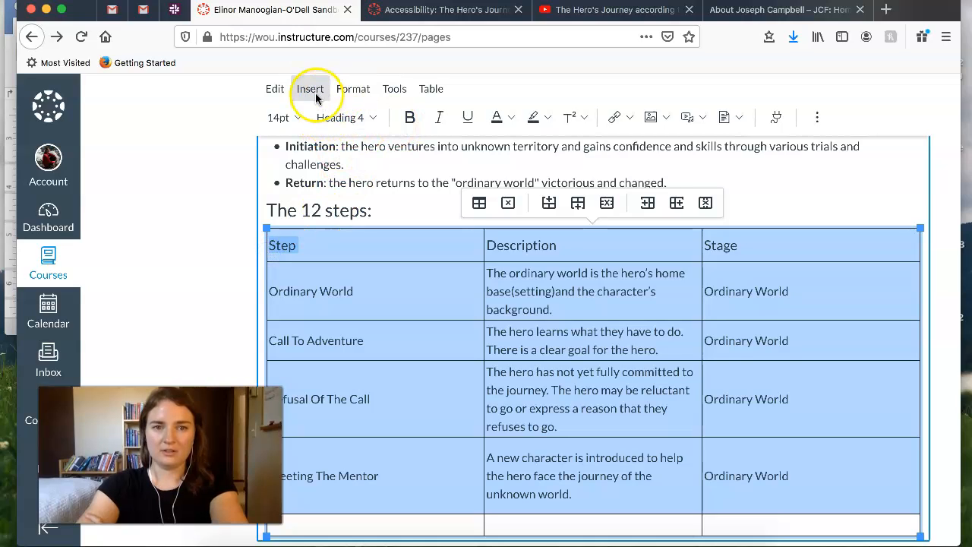
click(346, 90)
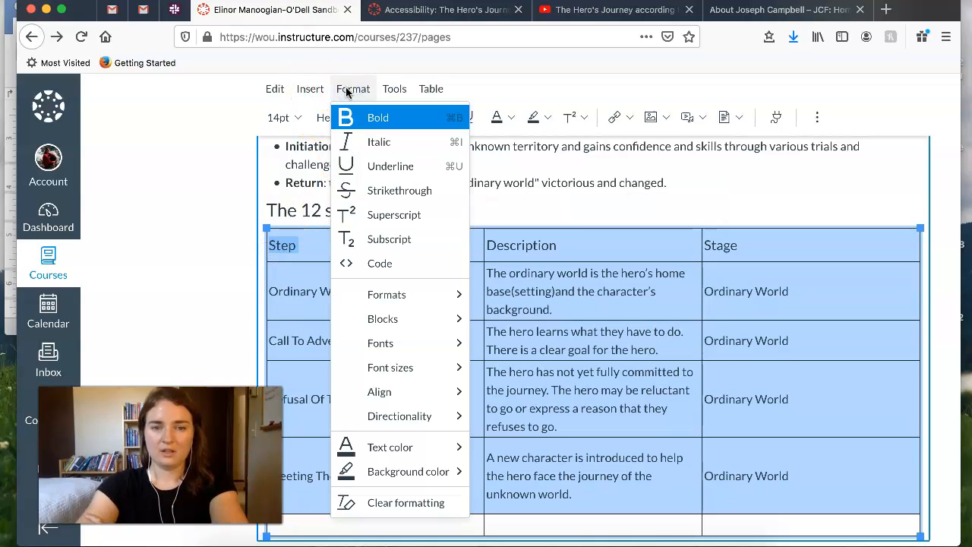
mouse_move(433, 342)
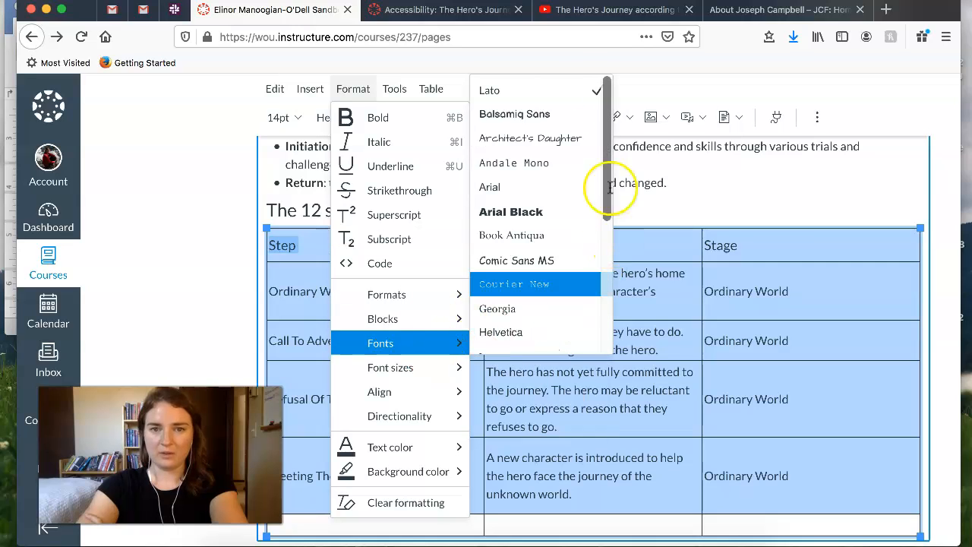
click(558, 91)
click(497, 147)
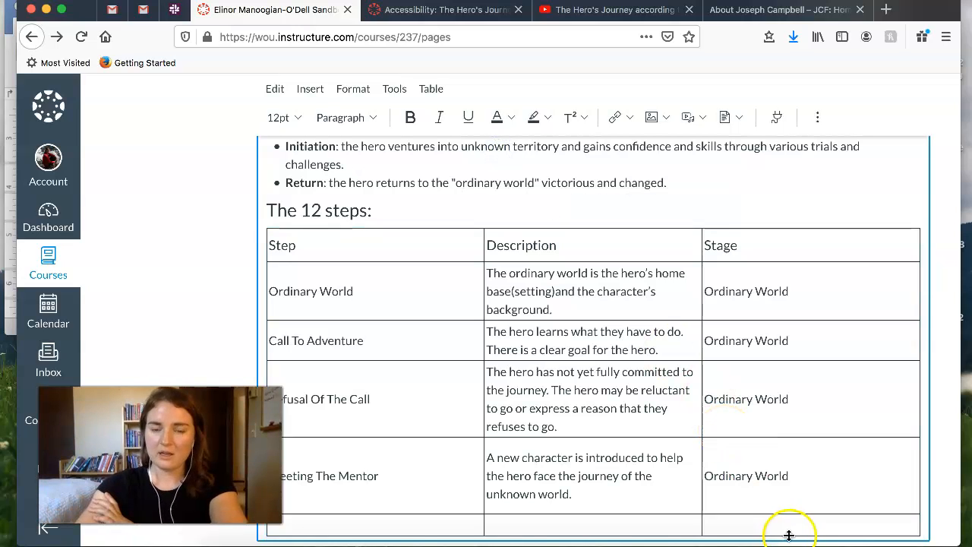
- Select all of the page's content, including the table, and set its font to Arial
scroll(789, 535, down, 3)
drag(807, 339, 701, 472)
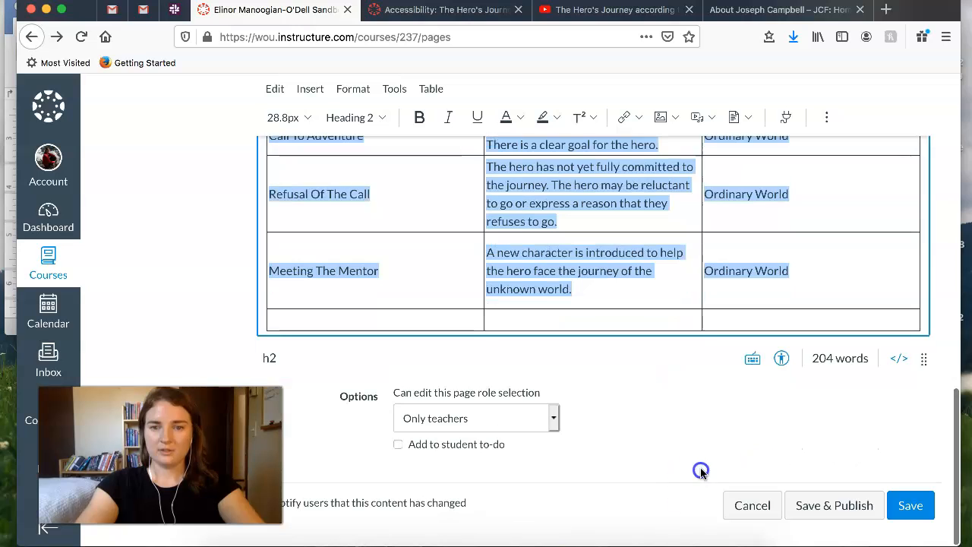
click(354, 89)
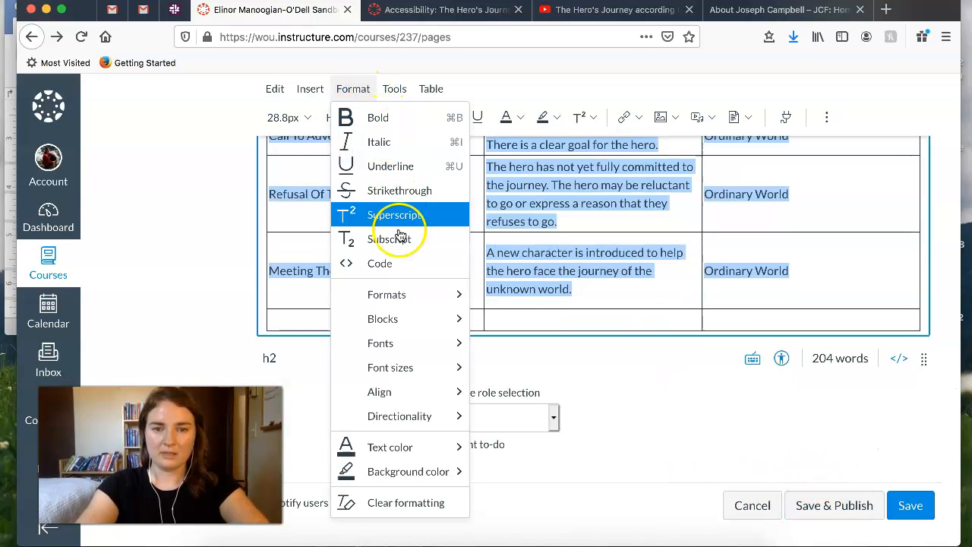
mouse_move(408, 301)
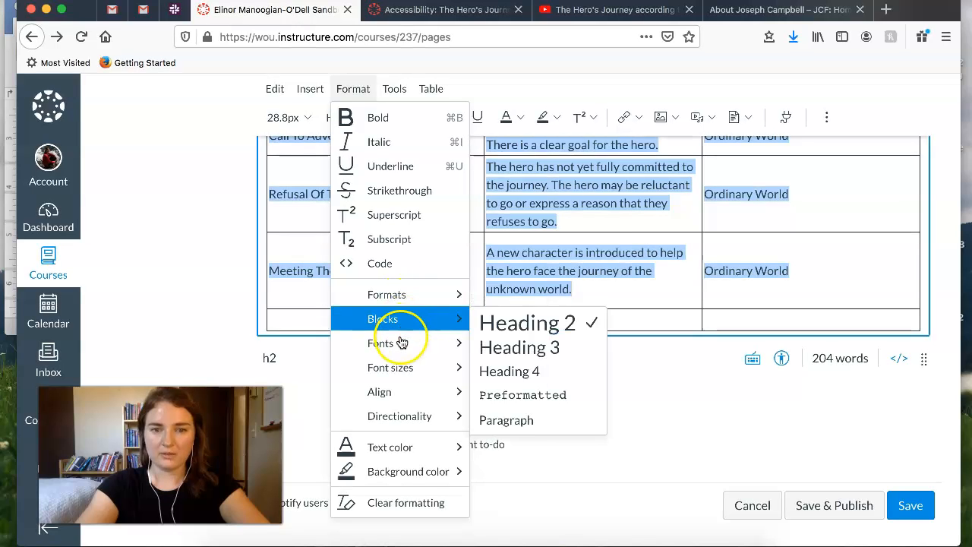
mouse_move(426, 343)
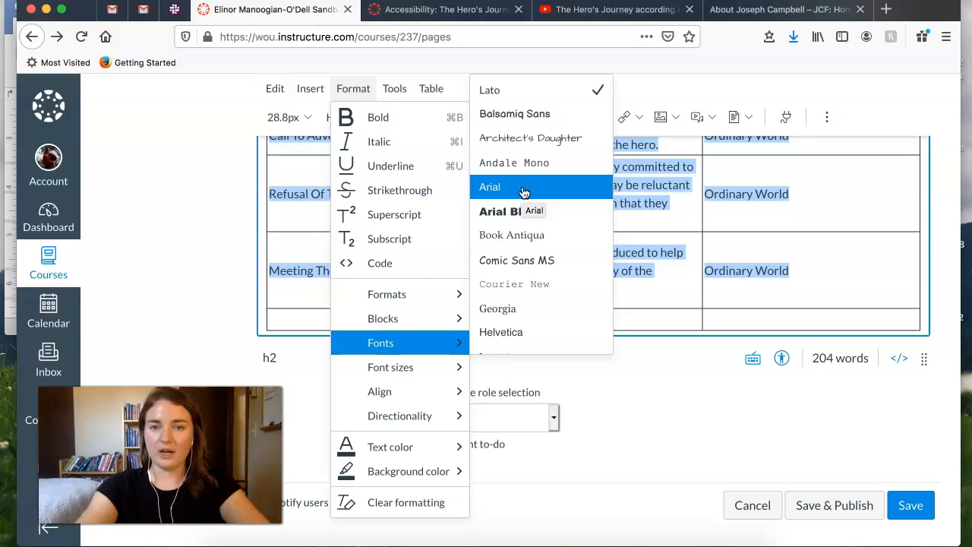
click(524, 190)
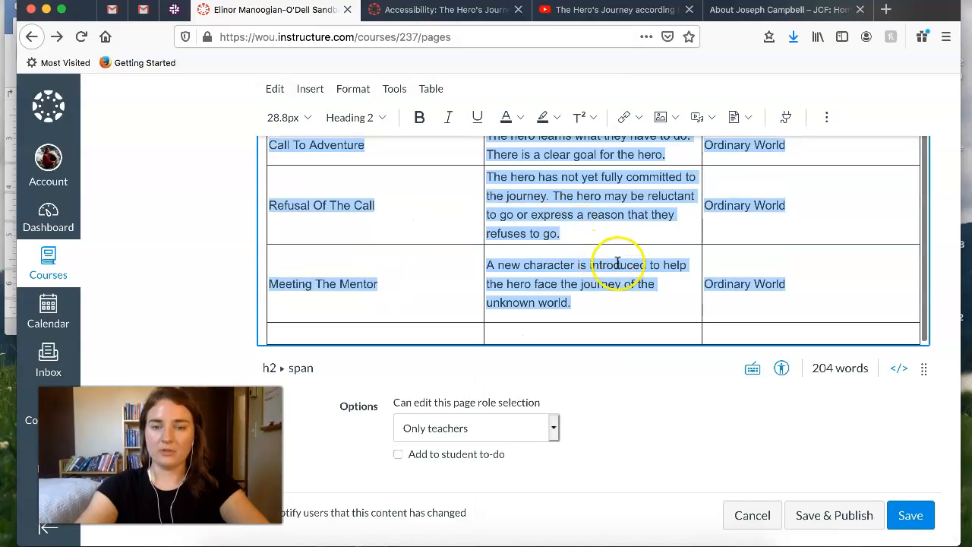
scroll(648, 268, up, 8)
click(630, 282)
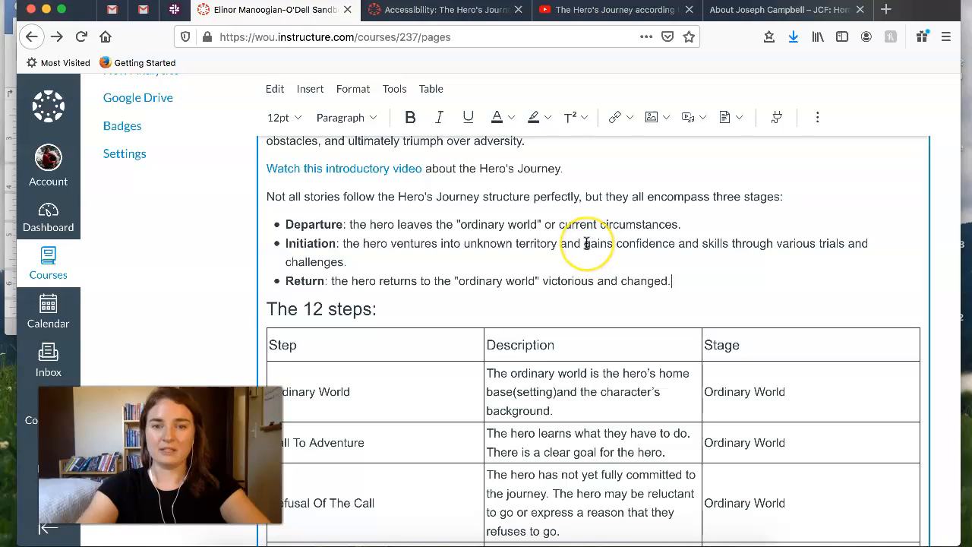
- Turn on the caption in the properties of the table under "The 12 steps:" and save the change
scroll(586, 244, up, 6)
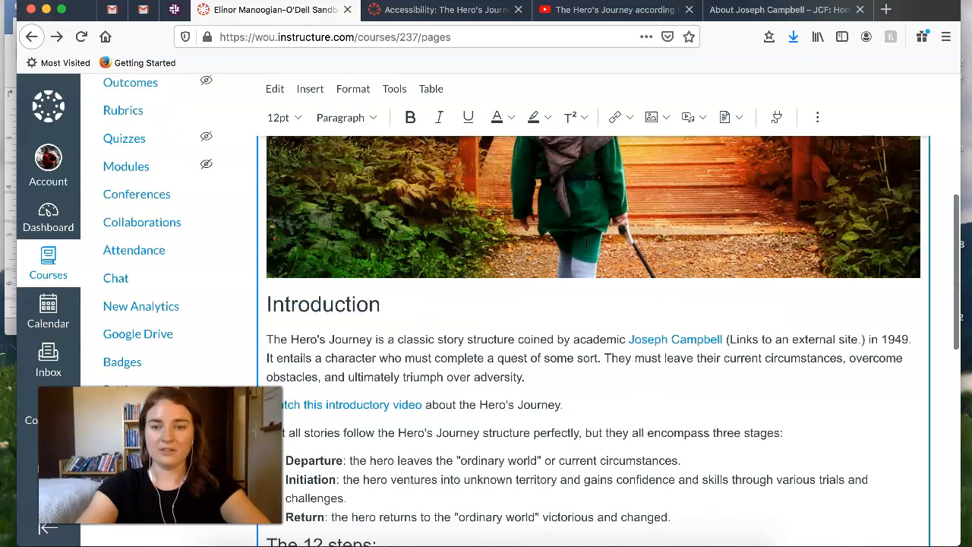
scroll(512, 281, down, 4)
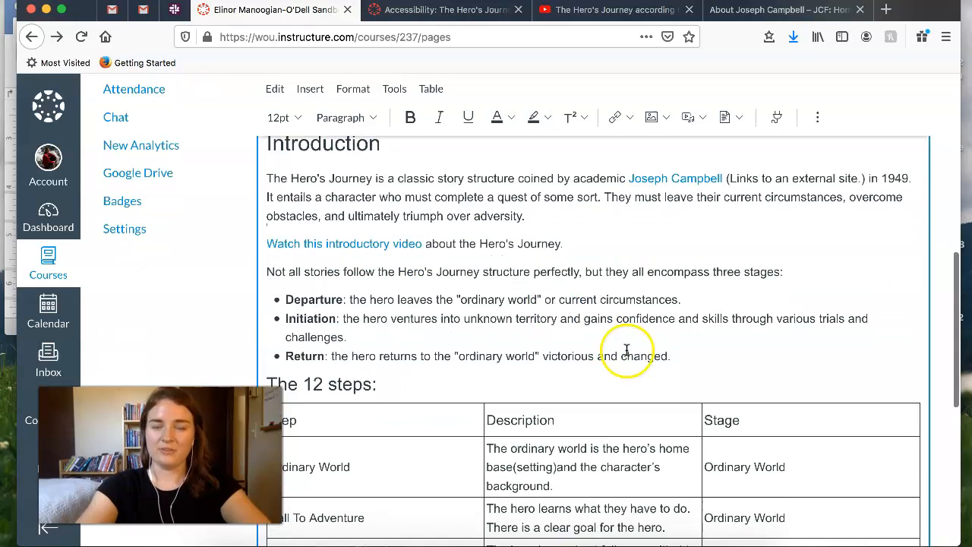
scroll(456, 304, down, 3)
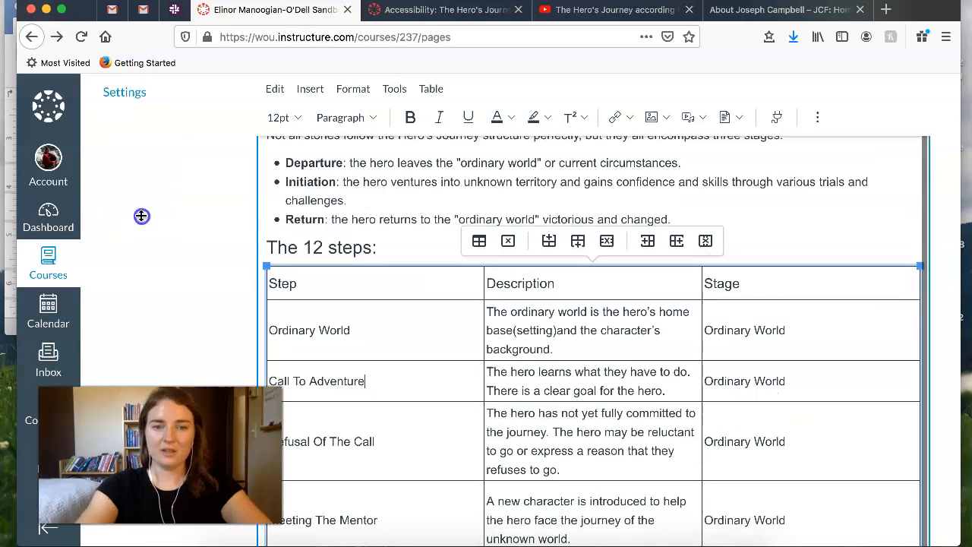
click(407, 282)
click(820, 119)
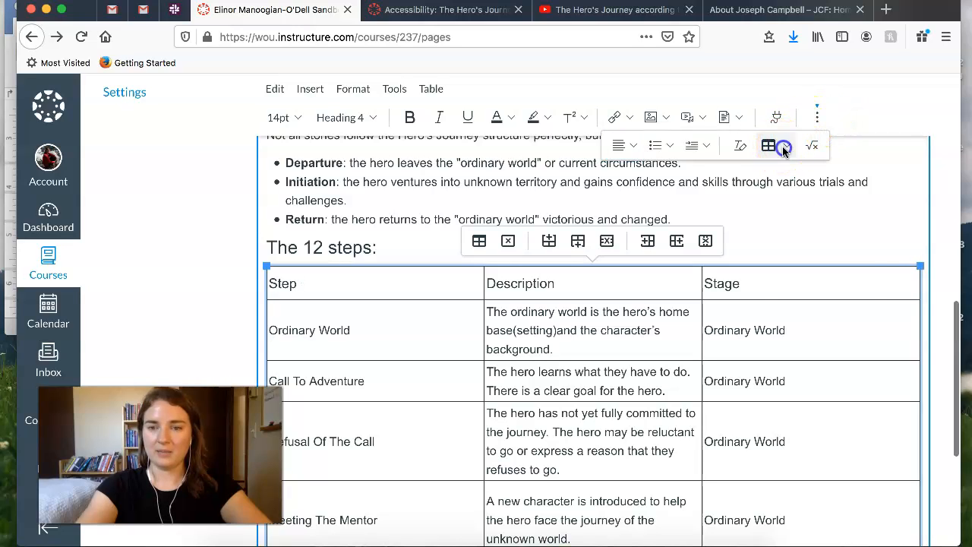
click(784, 148)
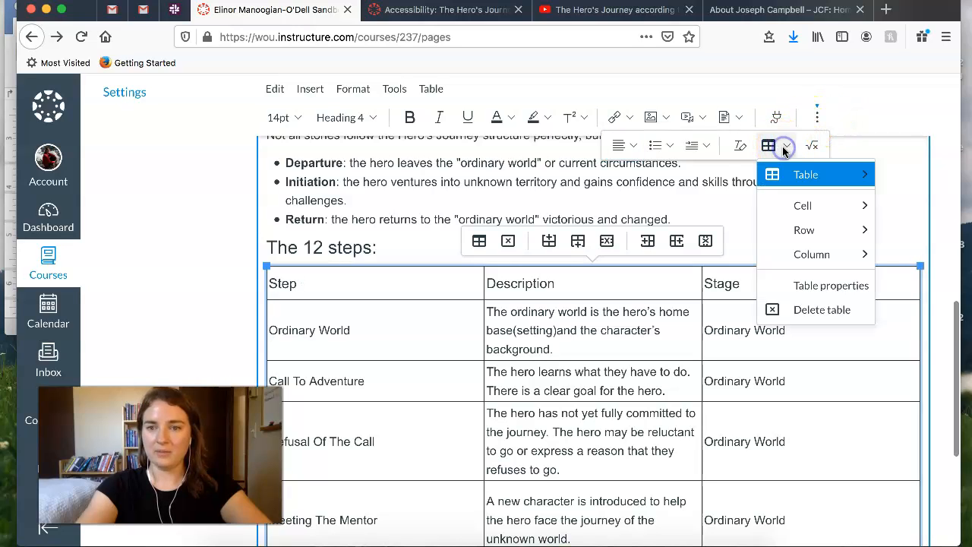
click(826, 285)
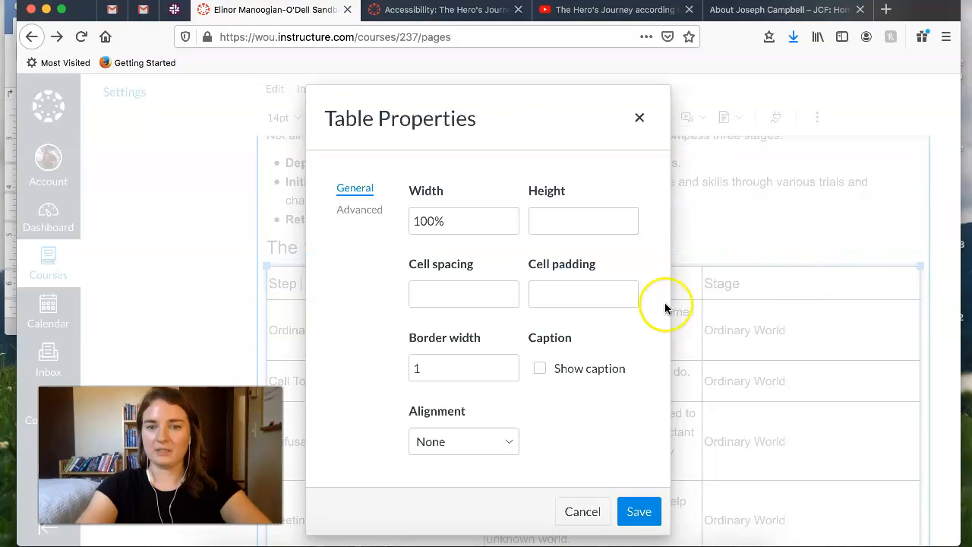
triple_click(540, 372)
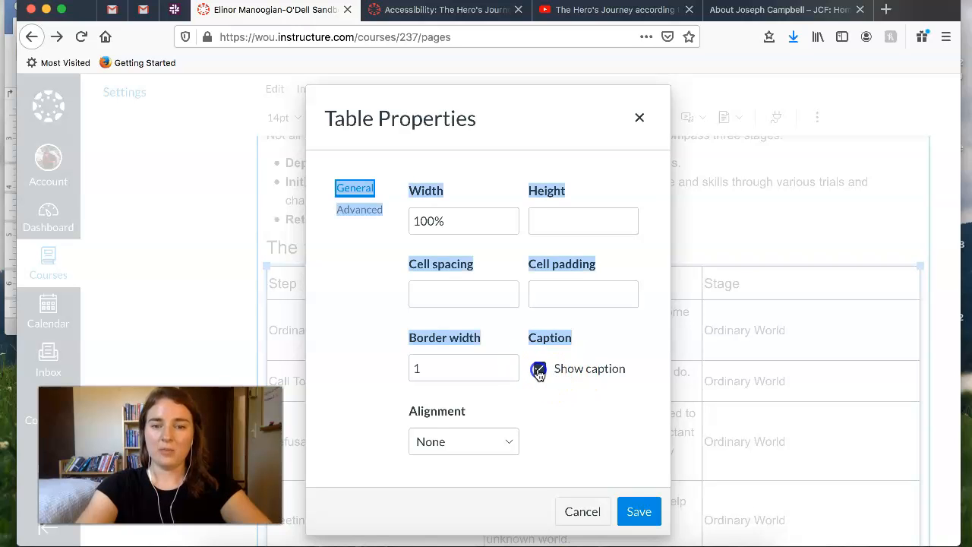
click(618, 469)
click(639, 512)
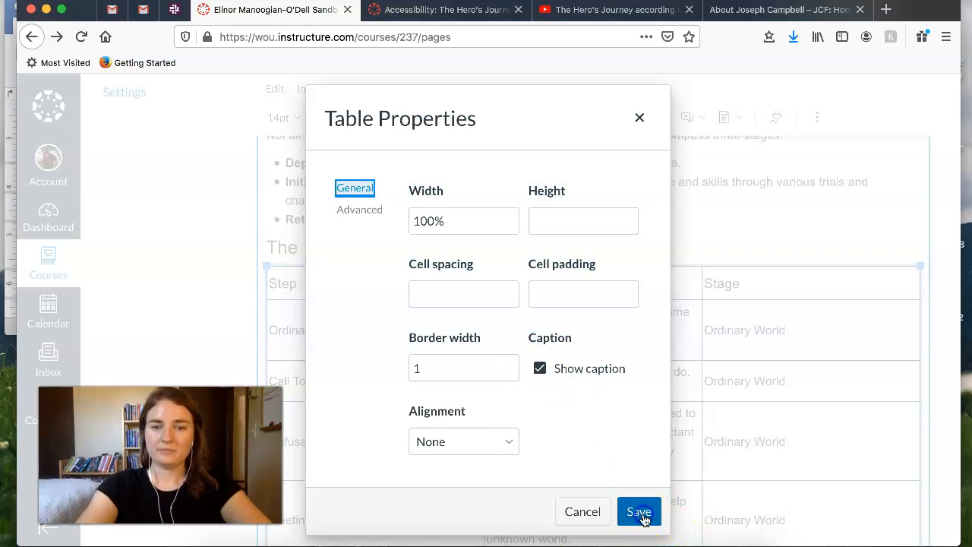
- Enter "This table describes the 12 steps of the hero's journey." as the table's caption
click(640, 276)
text(This table describes the 12 steps of the hero's journey.)
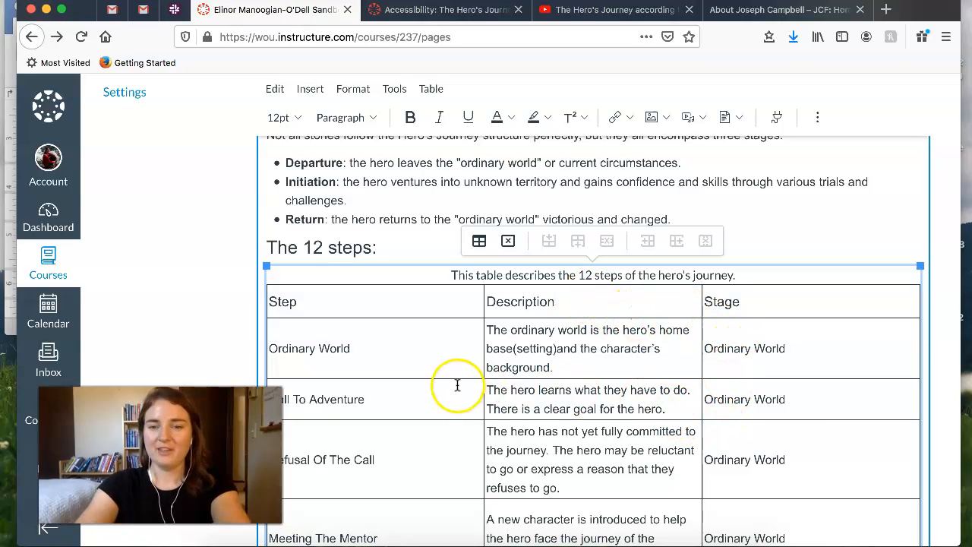
click(741, 212)
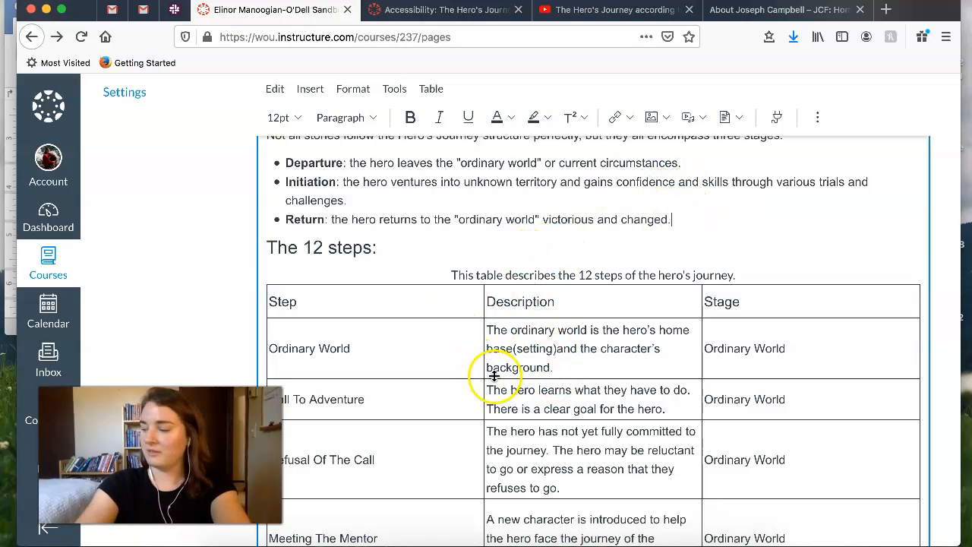
- Delete the empty last row of the table and start a new paragraph below the table
scroll(661, 346, down, 5)
scroll(660, 342, up, 3)
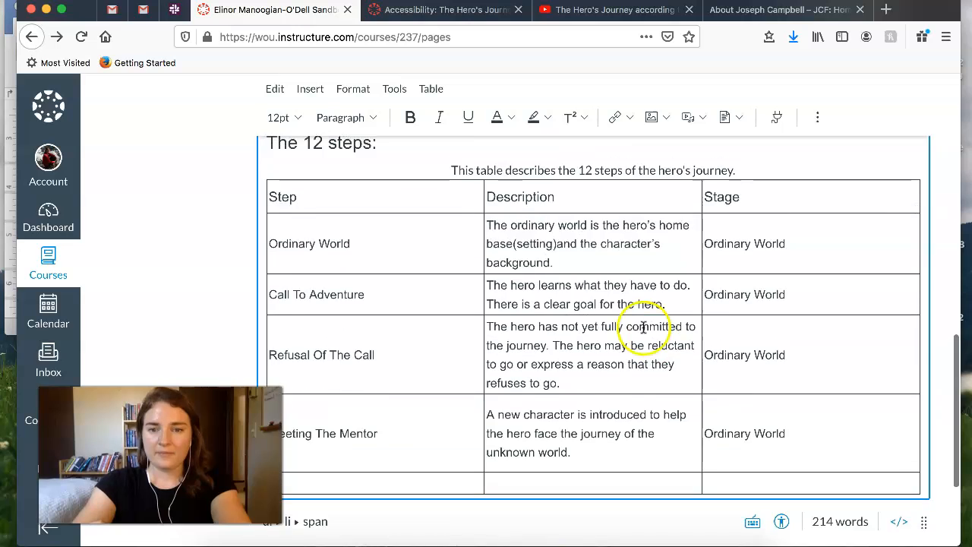
scroll(651, 315, down, 3)
click(781, 325)
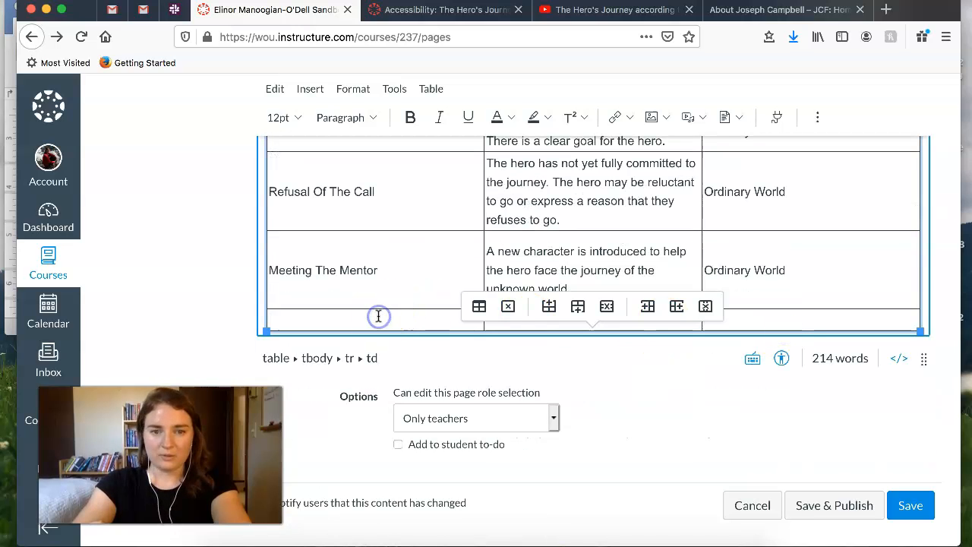
click(606, 309)
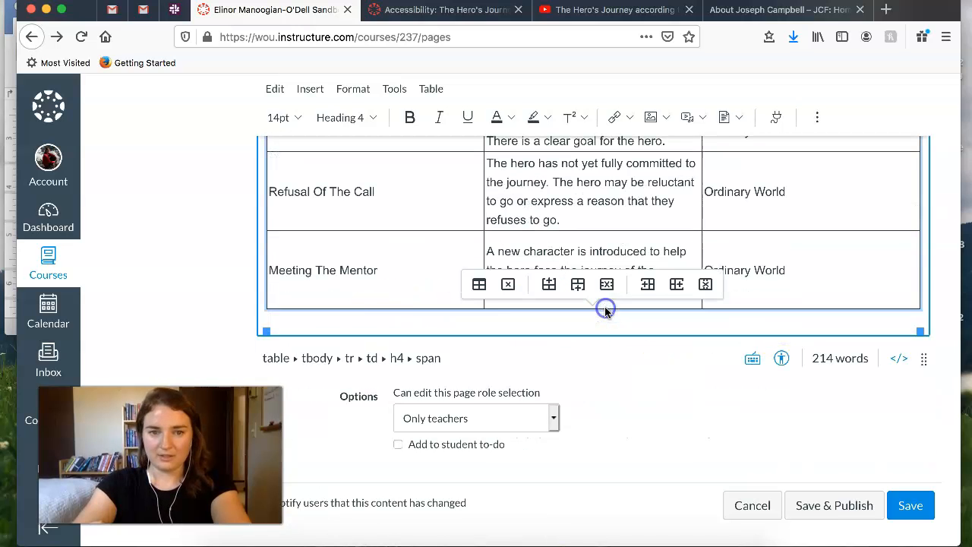
click(387, 327)
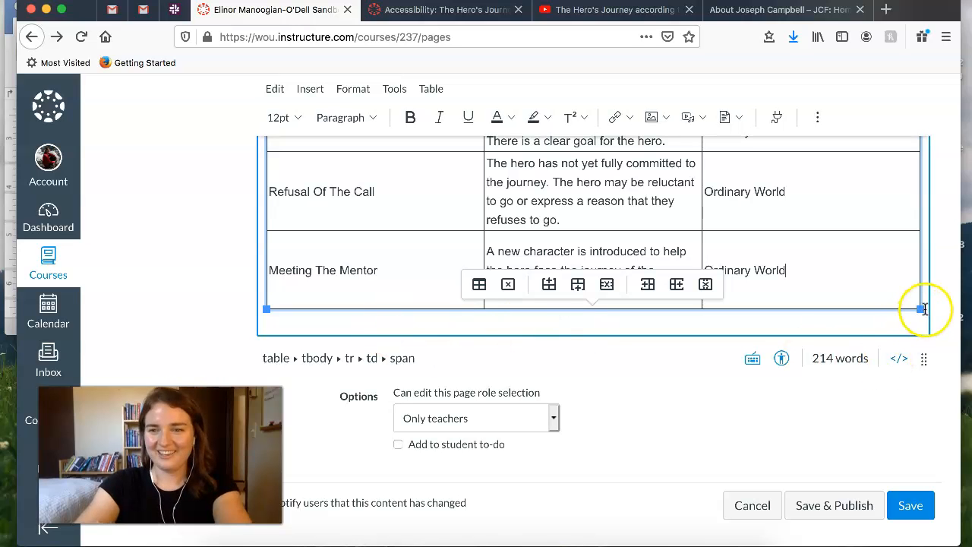
click(925, 309)
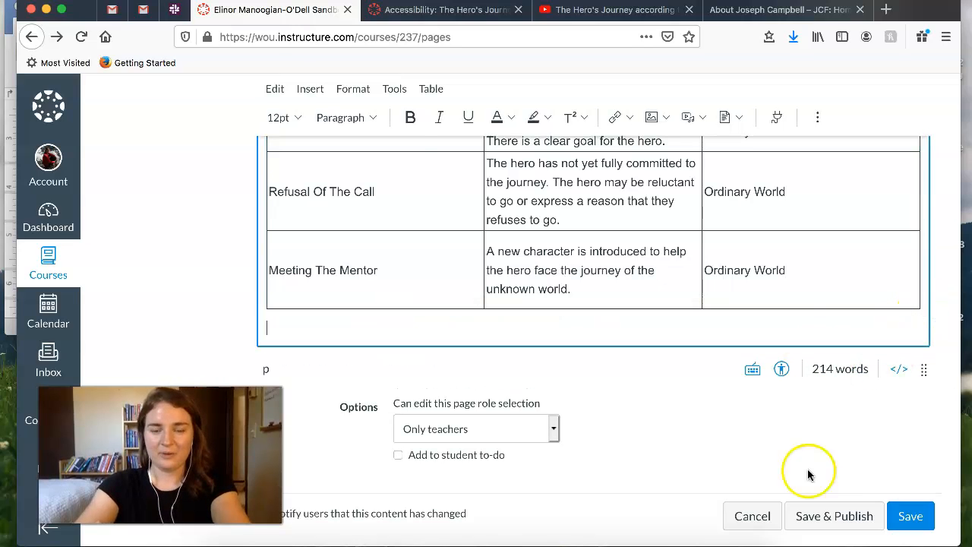
- Copy the "Assignment: Diagram a story" line and its instructions from the Word document to below the page's table, removing the blank line between them
click(638, 543)
scroll(500, 287, down, 20)
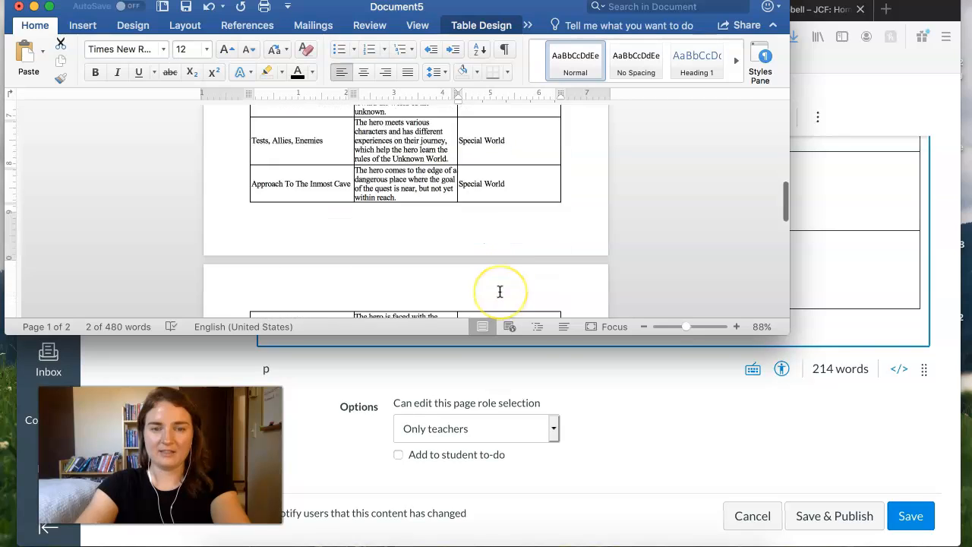
drag(473, 187, 213, 147)
key(ctrl+c)
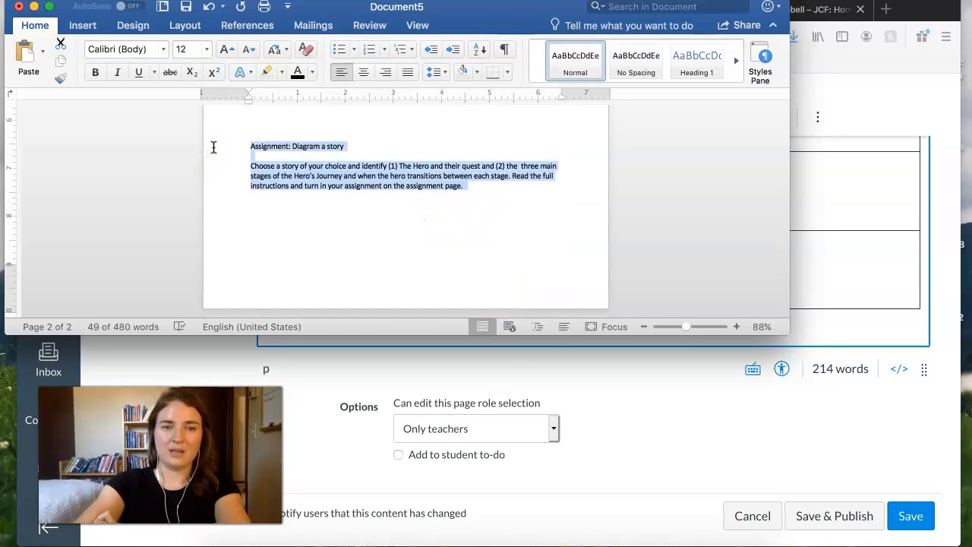
click(653, 443)
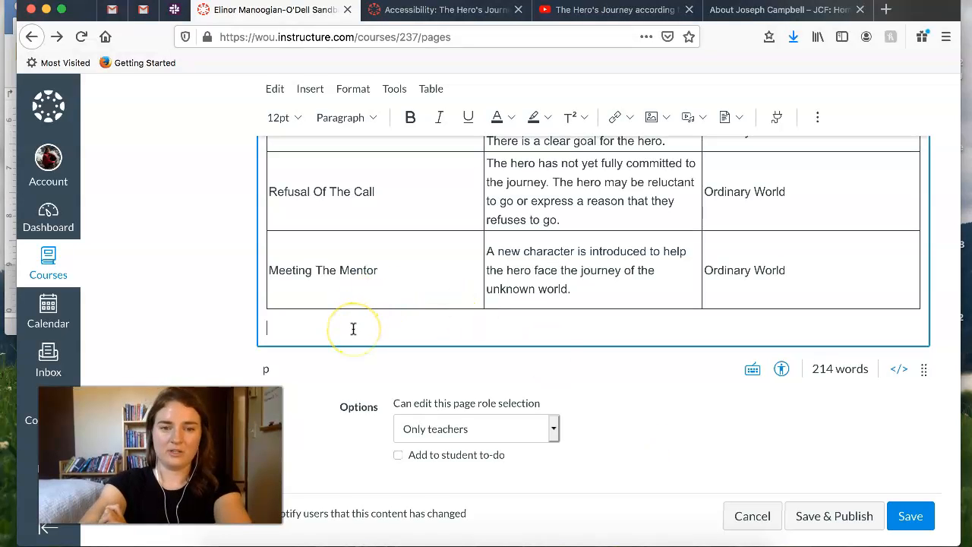
key(ctrl+v)
scroll(451, 321, down, 1)
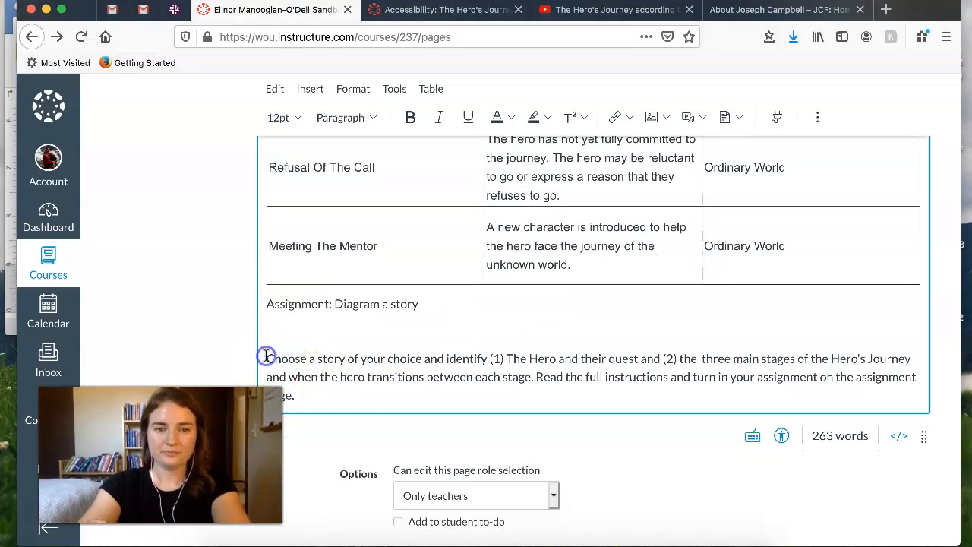
key(BackSpace)
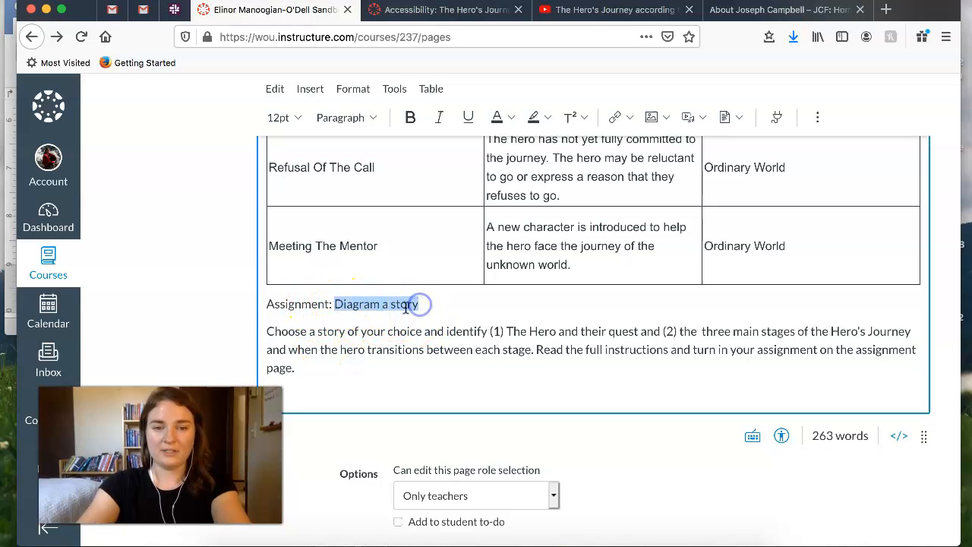
- Link the words "Diagram a story" to the course assignment of the same name
click(624, 117)
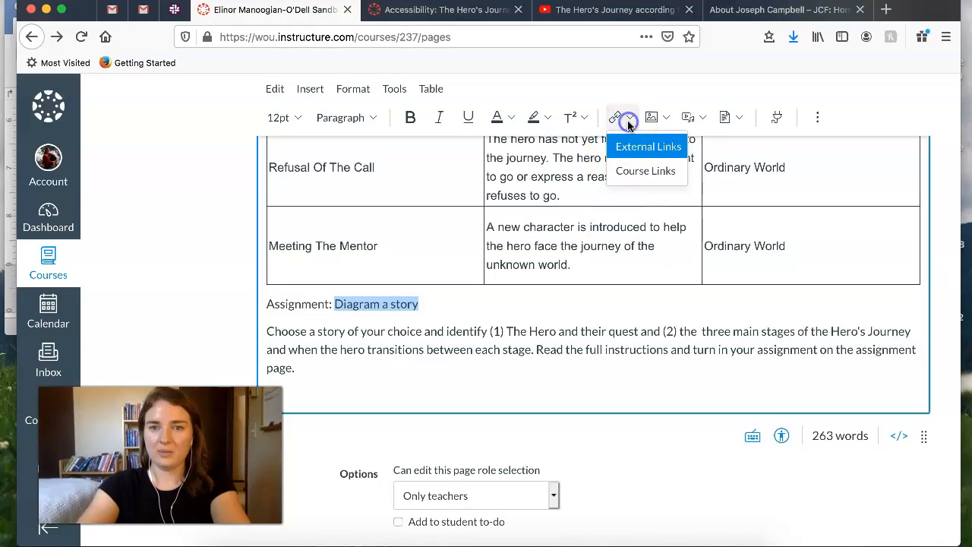
click(651, 170)
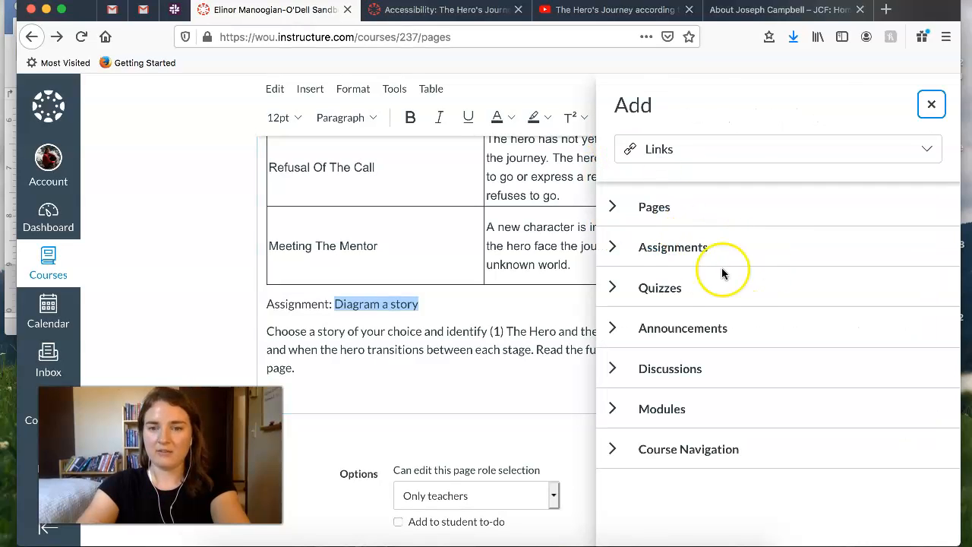
click(613, 247)
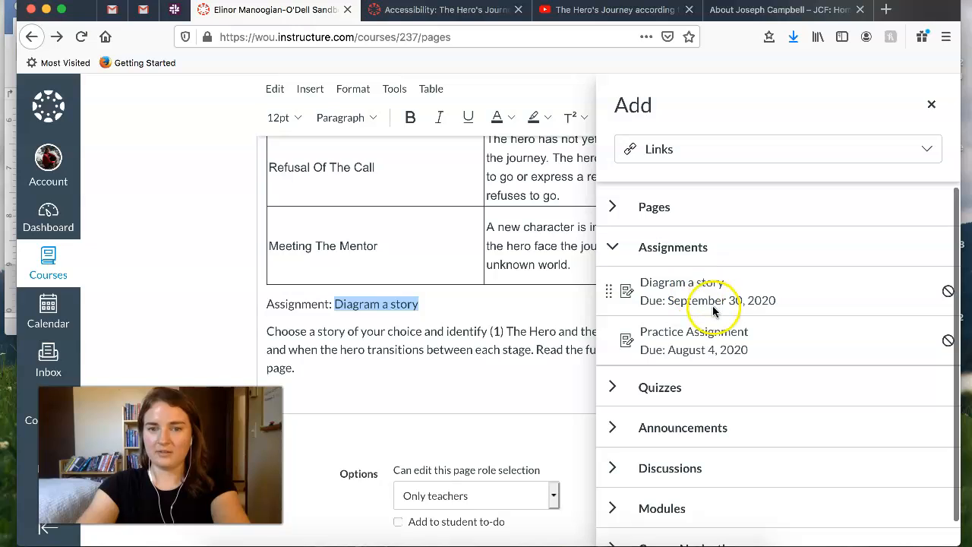
click(706, 287)
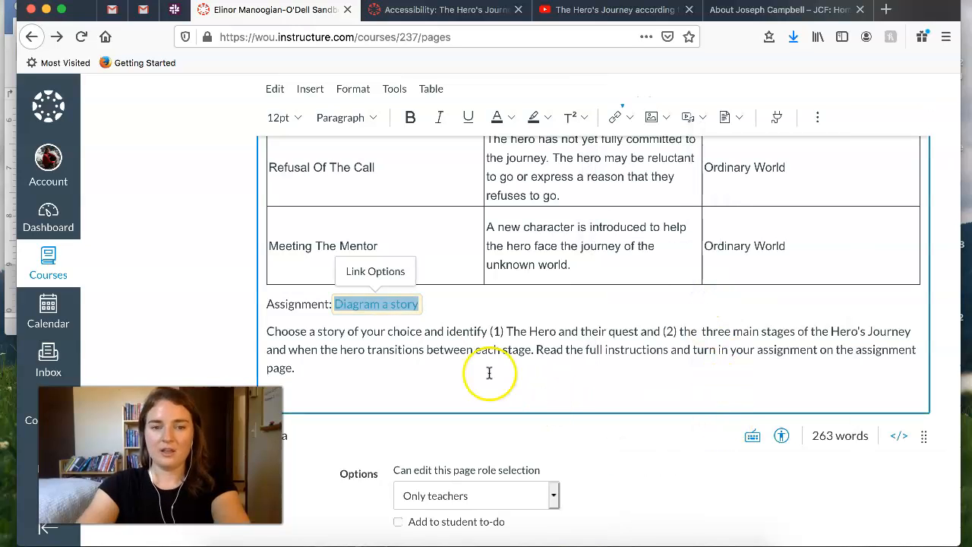
click(426, 338)
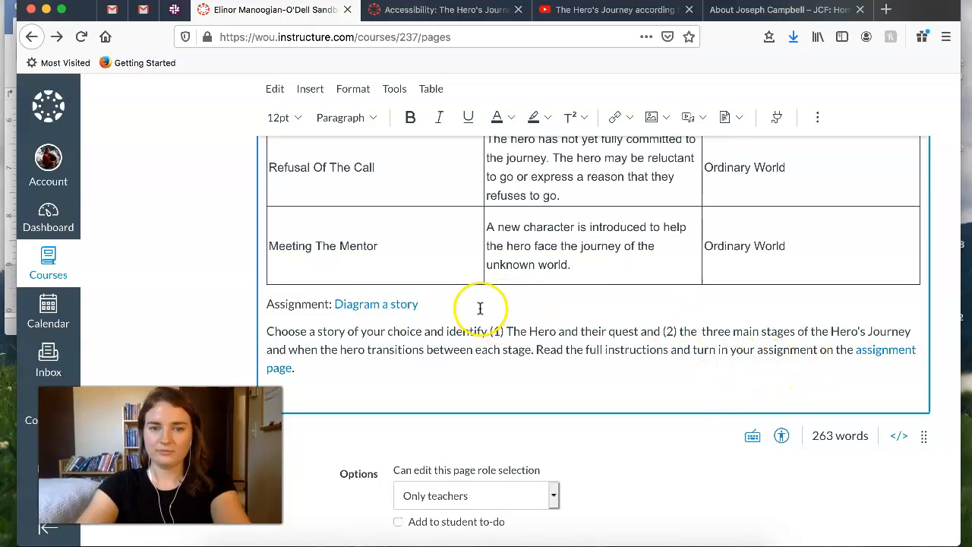
- Insert the course image Heros-Journey.jpg in a new paragraph below the "Watch this introductory video" line
scroll(480, 308, up, 10)
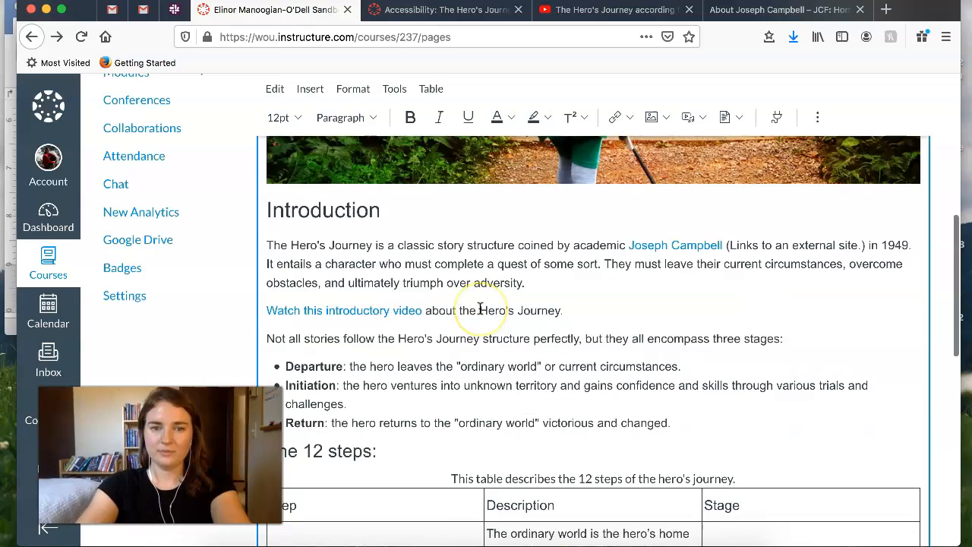
scroll(574, 332, down, 2)
scroll(574, 332, down, 2)
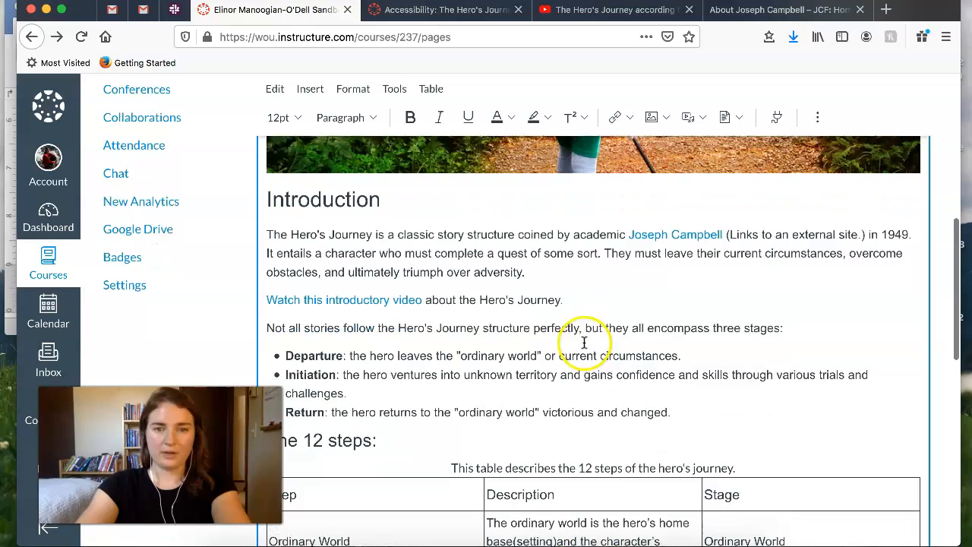
click(587, 285)
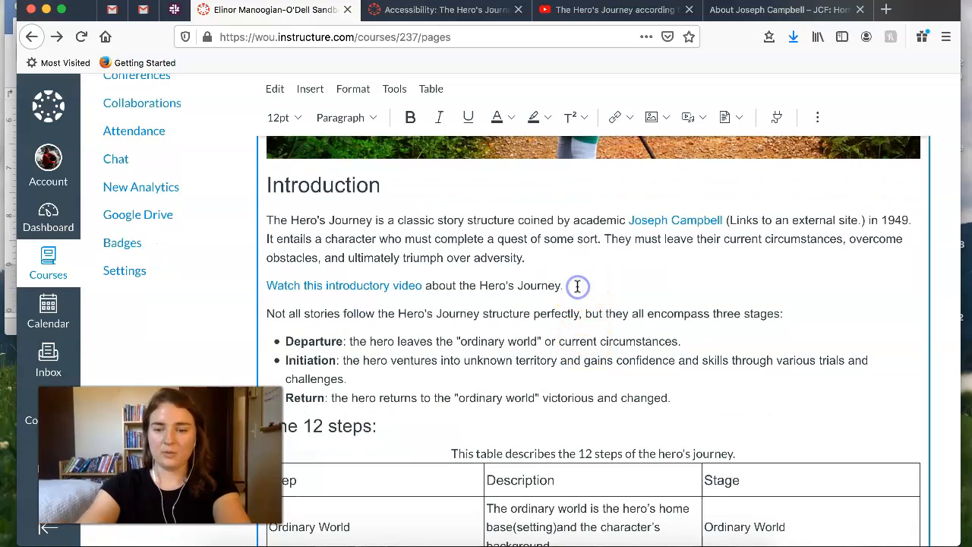
key(Return)
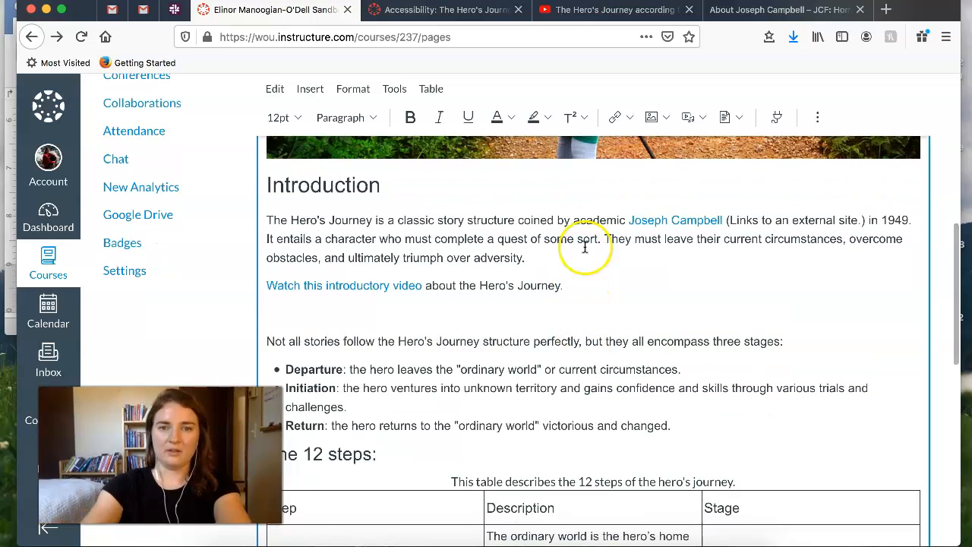
click(666, 118)
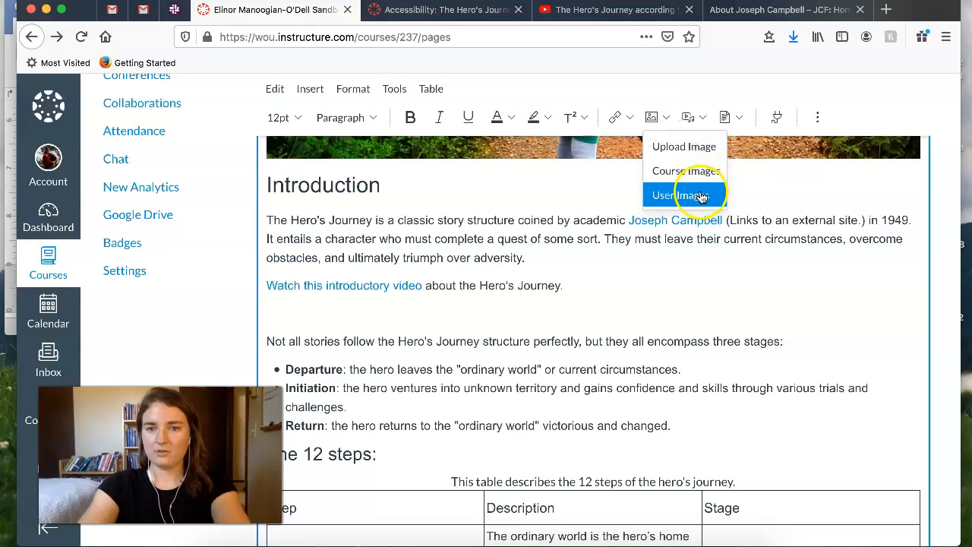
click(688, 170)
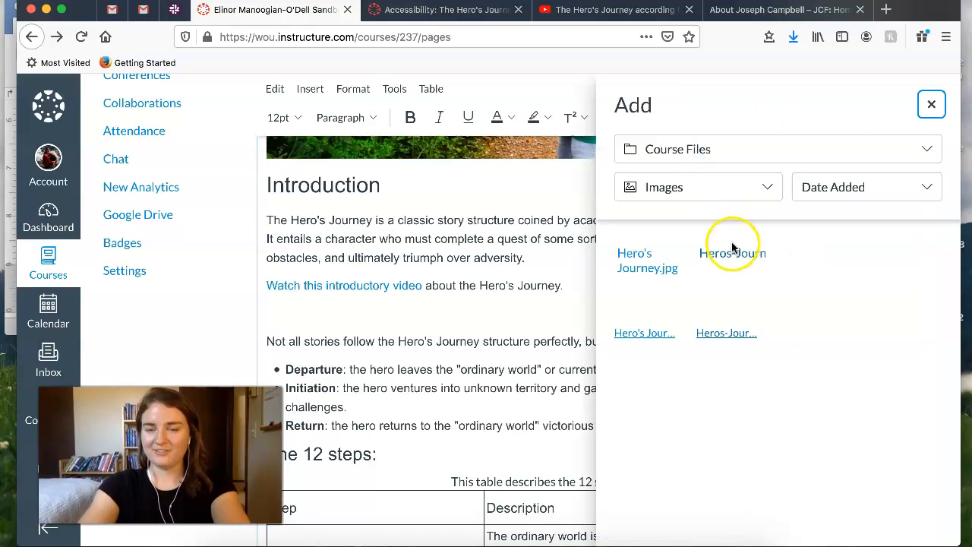
click(730, 263)
- Shrink the inserted Hero's Journey diagram to about 747 by 498 pixels and center it below the video link
scroll(726, 288, up, 3)
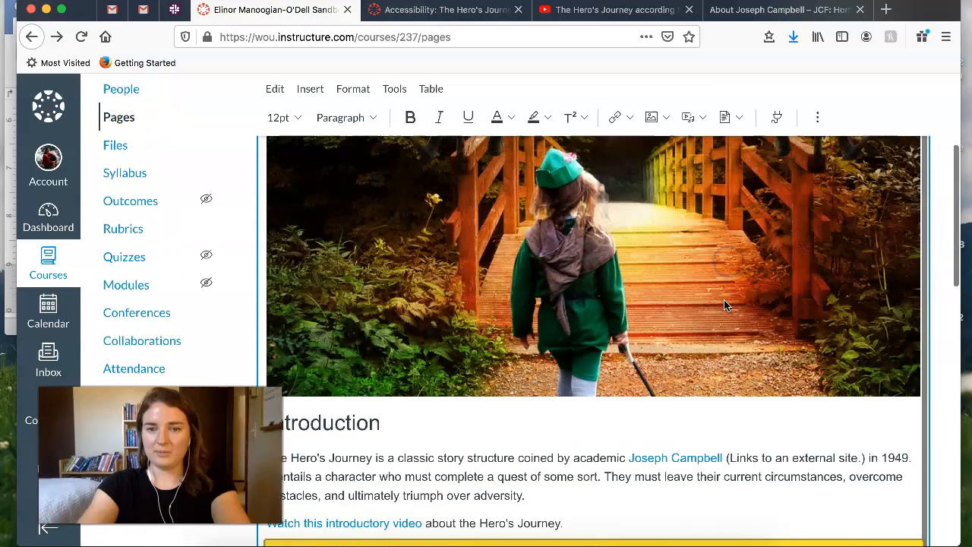
scroll(521, 386, down, 5)
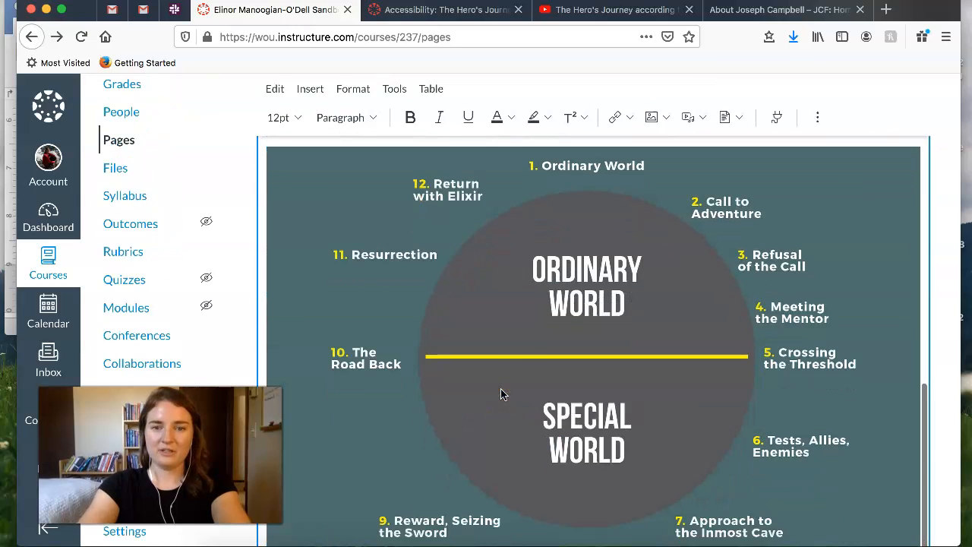
click(523, 366)
drag(265, 147, 354, 193)
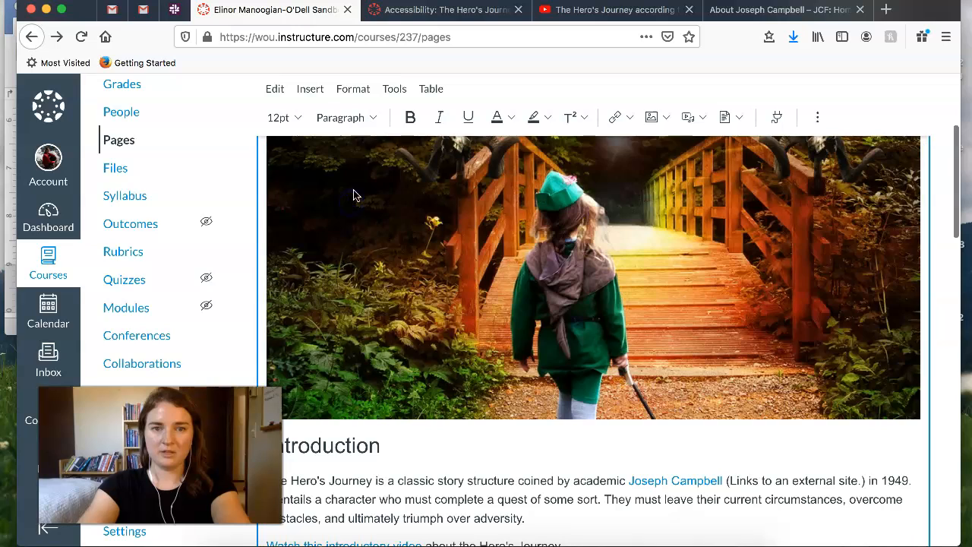
click(825, 118)
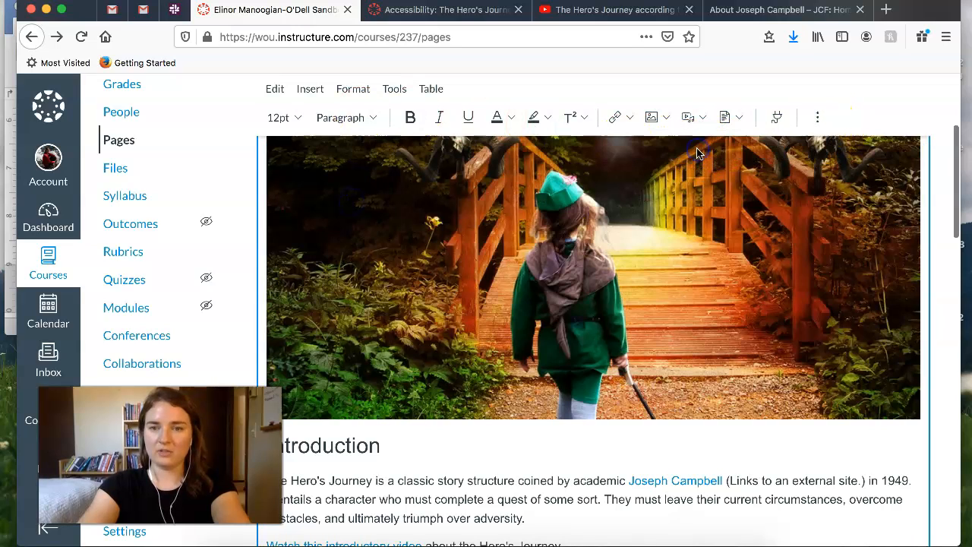
click(816, 121)
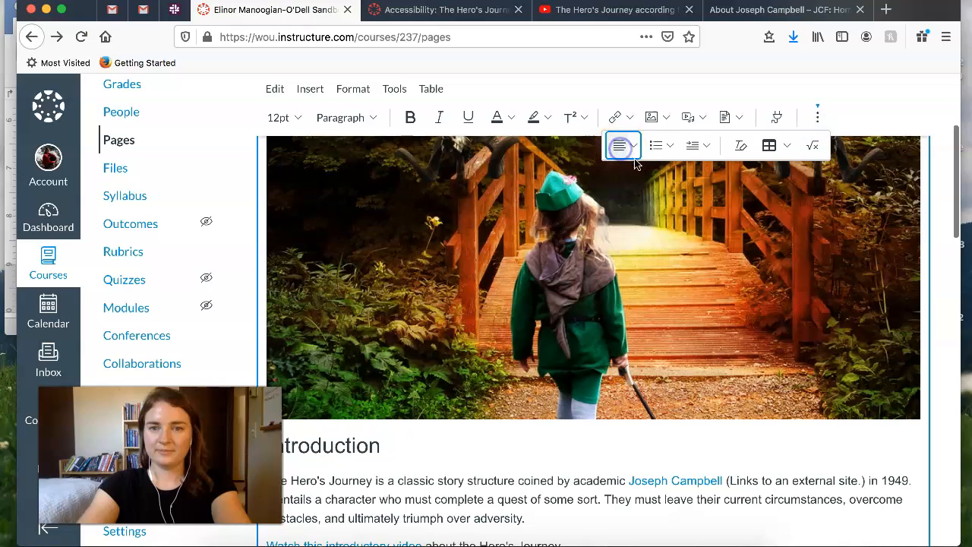
click(818, 116)
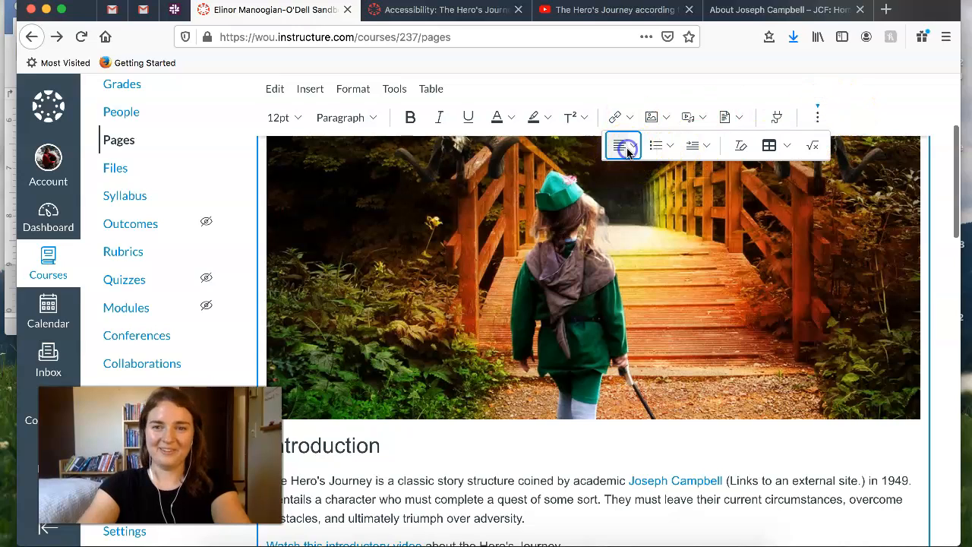
click(637, 152)
click(818, 114)
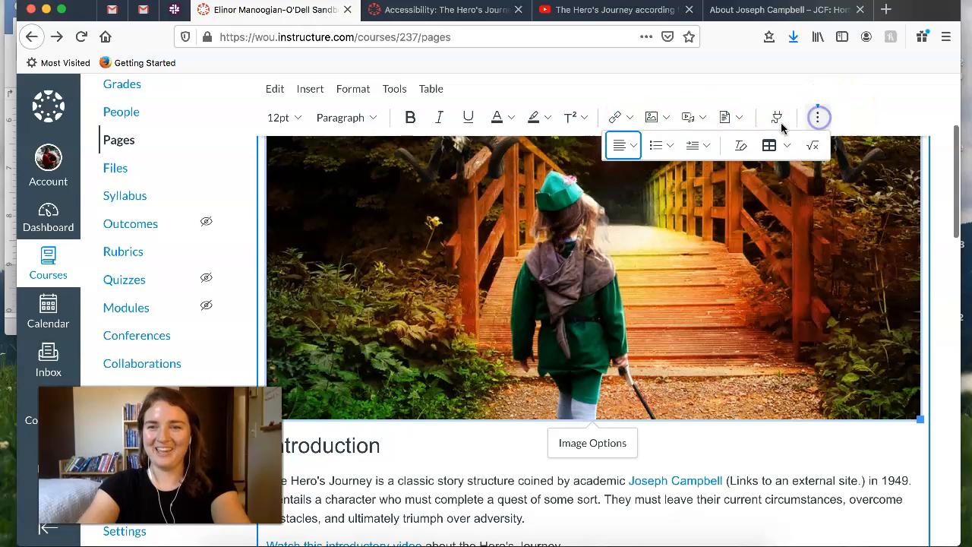
click(637, 147)
click(674, 187)
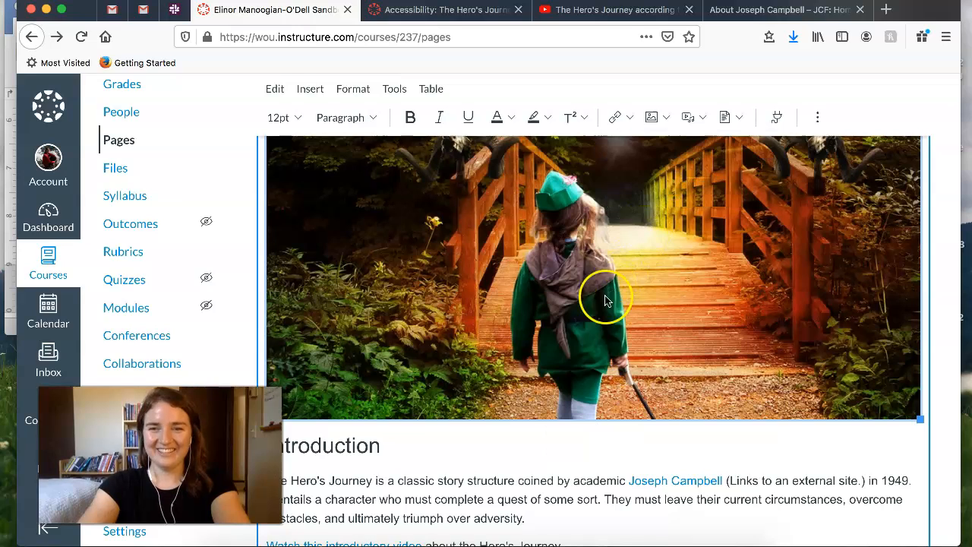
- Replace the diagram's alt text with "A diagram showing the Hero's Journey." and save the image options
scroll(602, 298, down, 10)
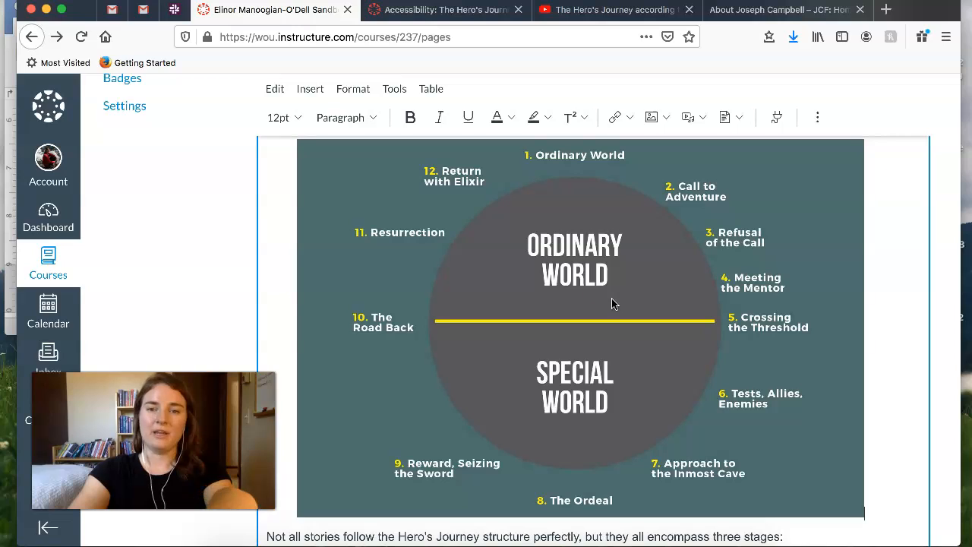
scroll(600, 270, up, 1)
click(585, 259)
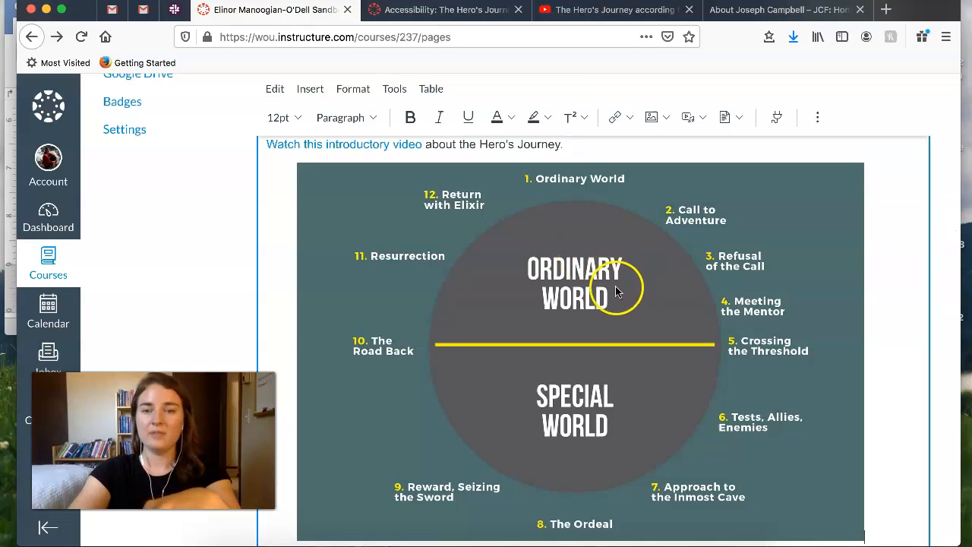
click(647, 274)
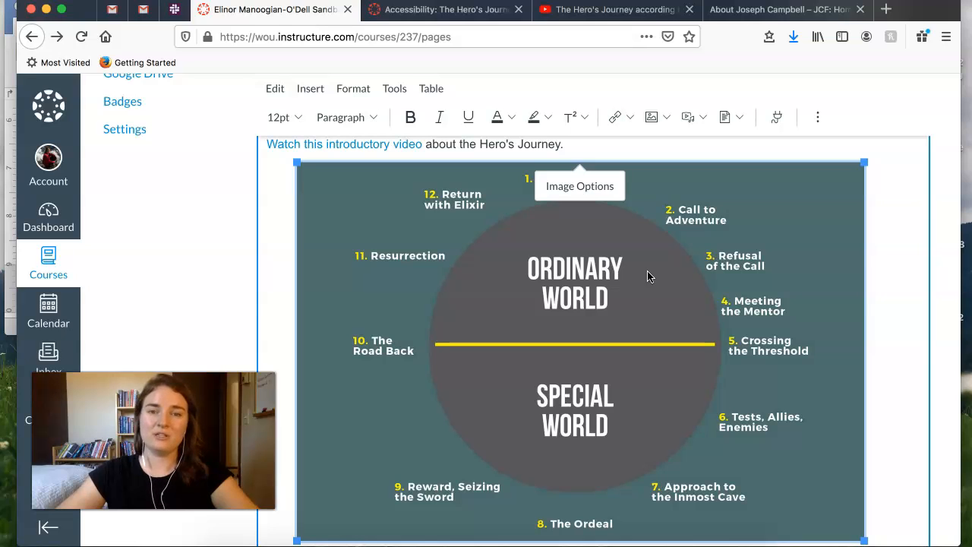
click(580, 187)
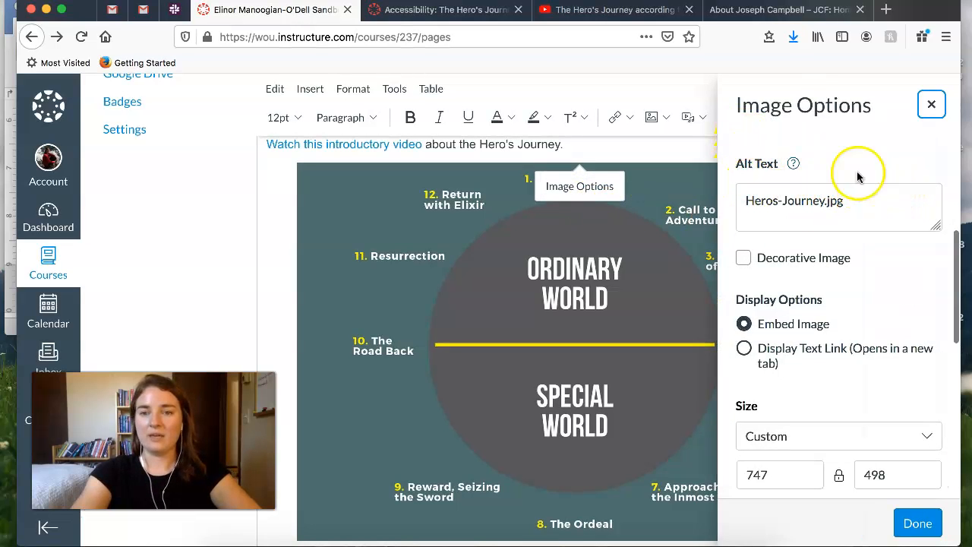
drag(857, 200, 725, 200)
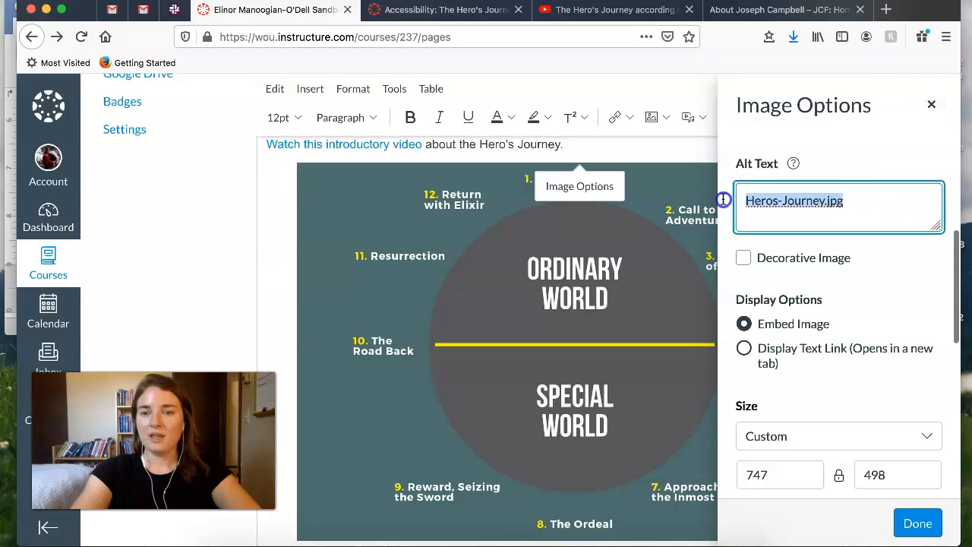
key(BackSpace)
text(A diagram showing the Hero's Journey.)
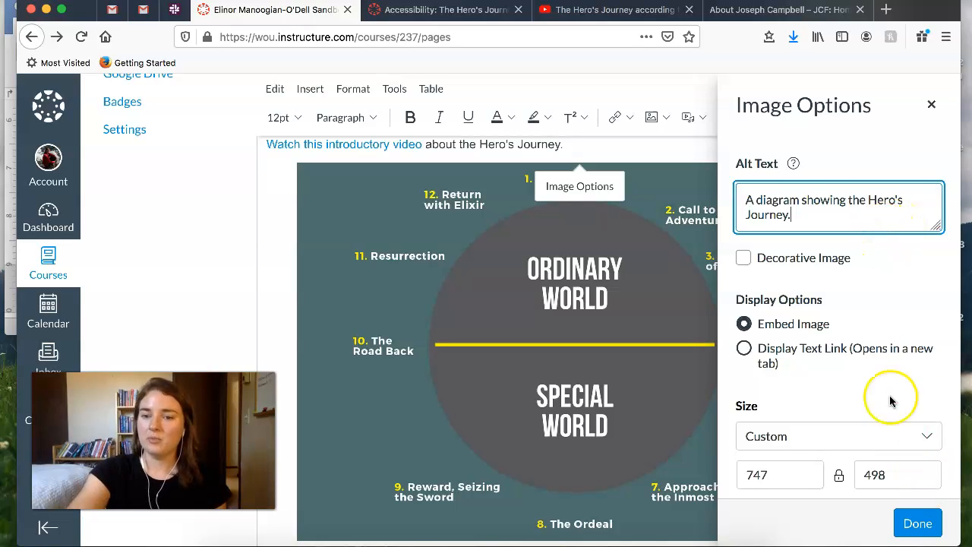
scroll(878, 340, down, 1)
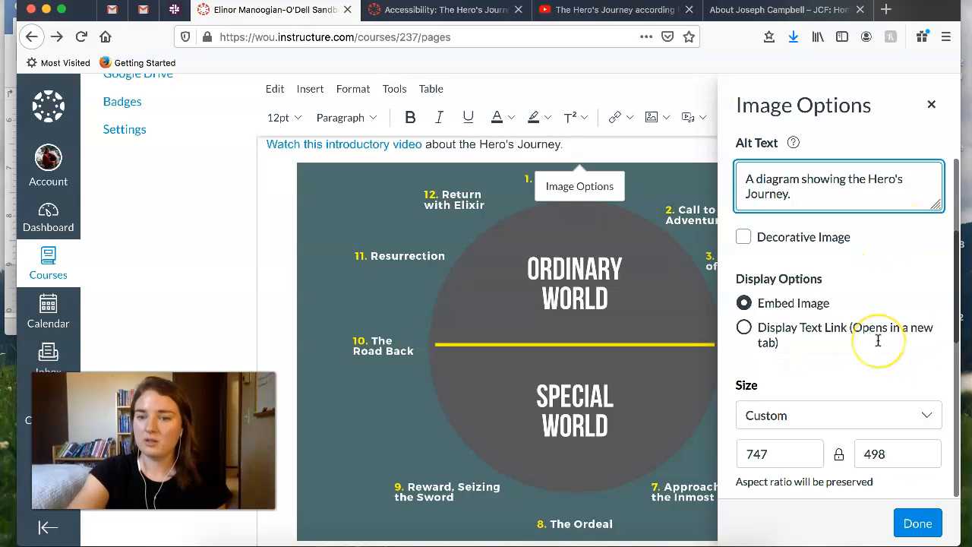
click(917, 524)
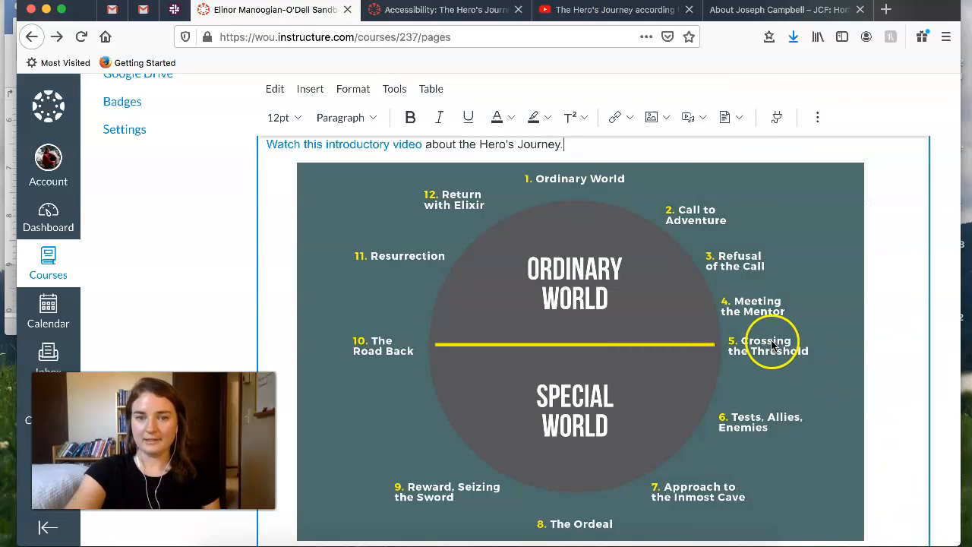
- Mark the bridge photo above the Introduction heading as a decorative image and save its image options
scroll(561, 241, up, 10)
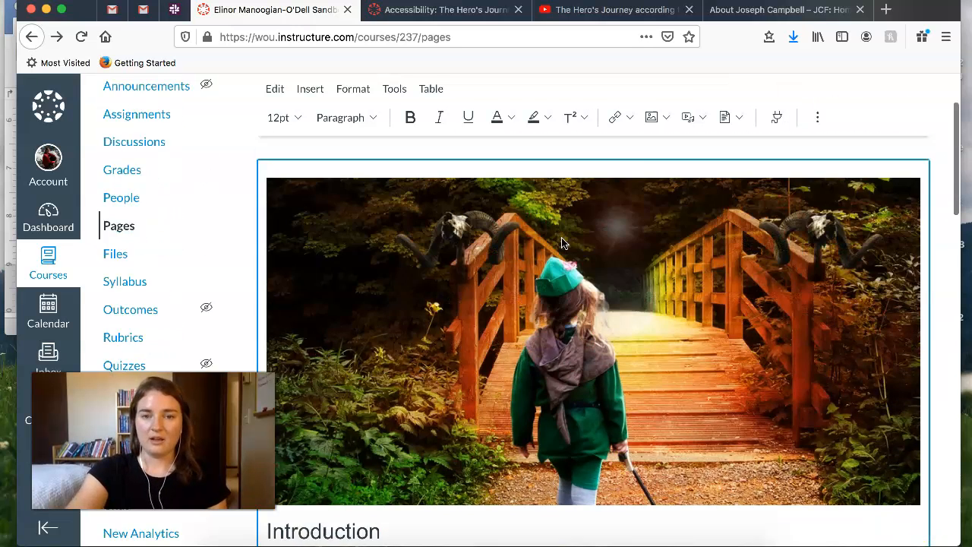
scroll(613, 371, down, 1)
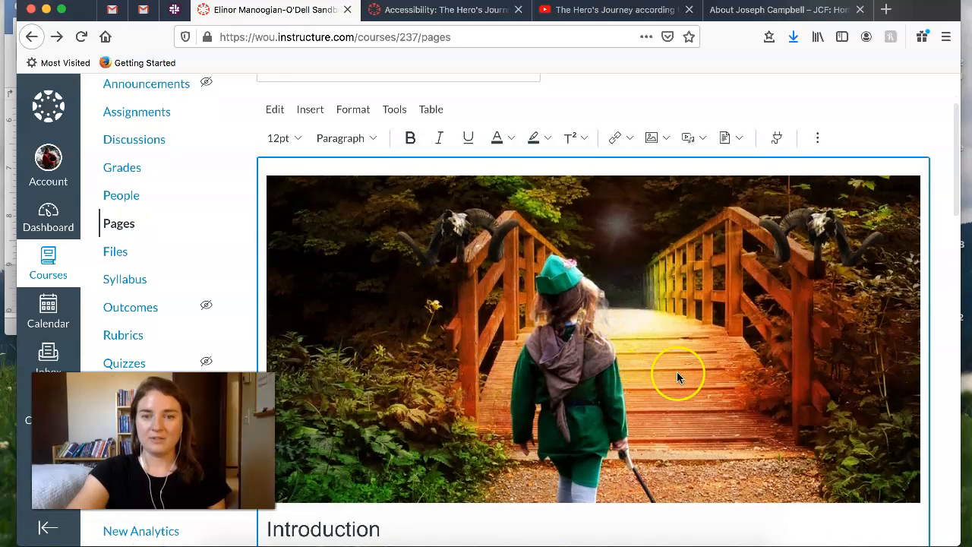
click(680, 325)
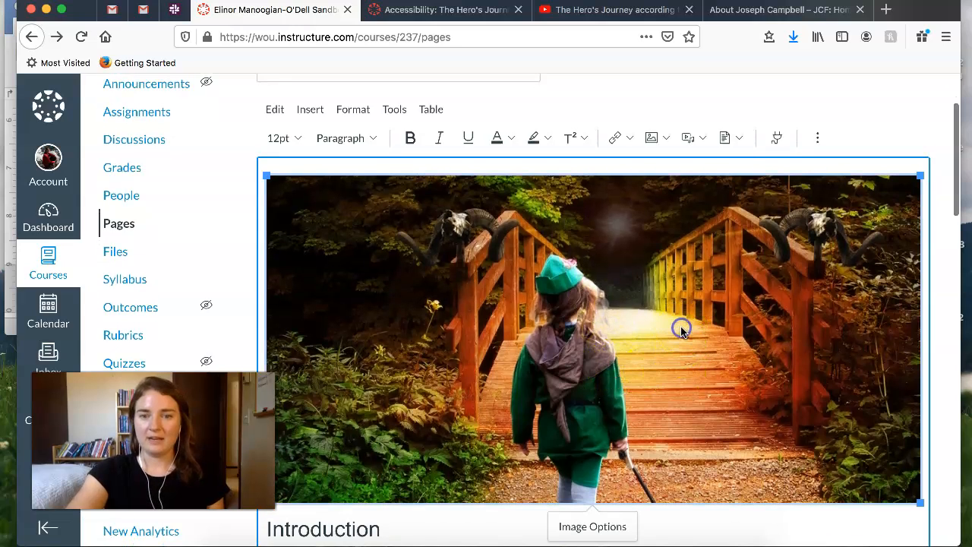
click(607, 524)
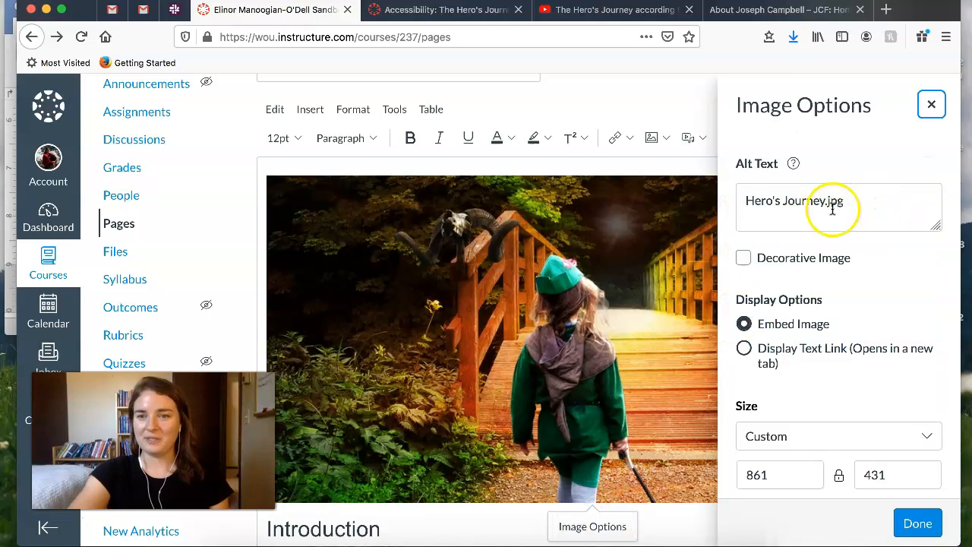
click(745, 260)
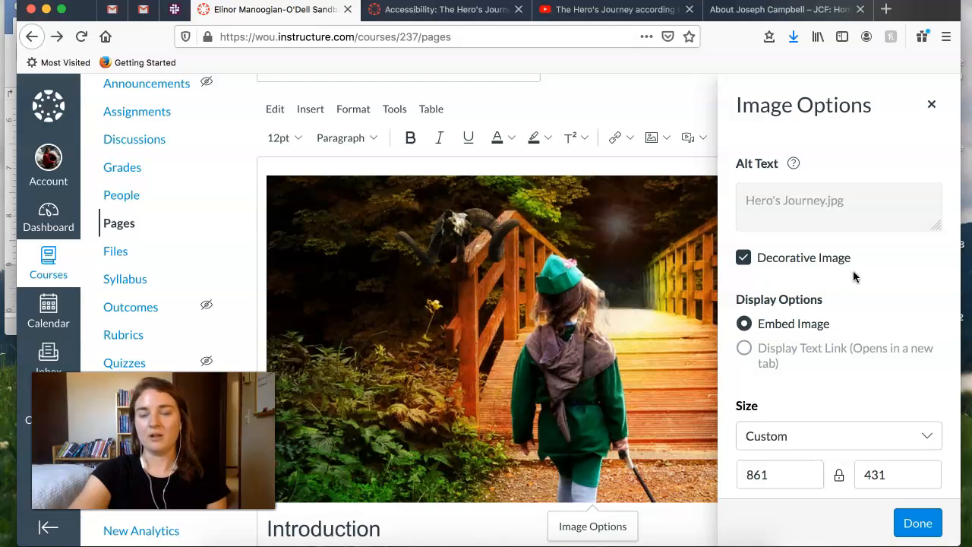
scroll(870, 386, down, 1)
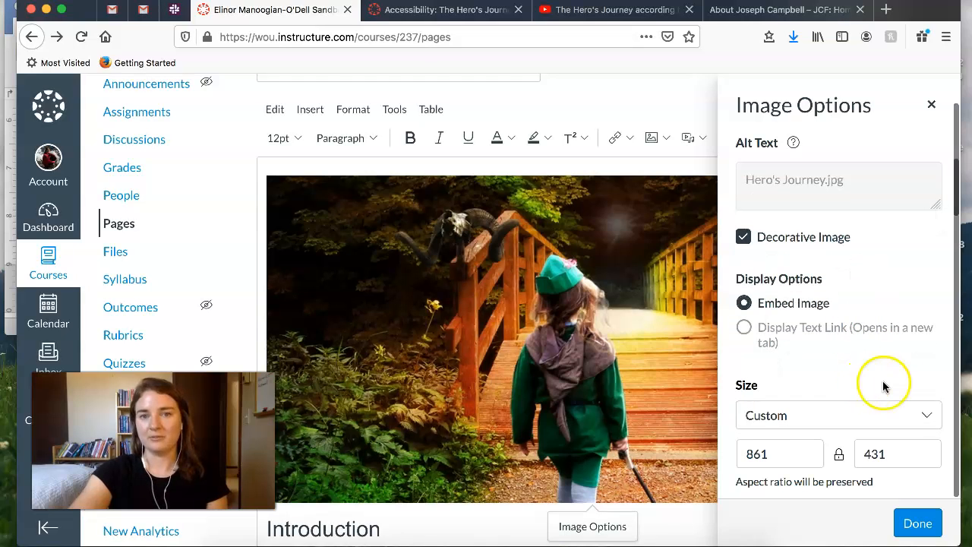
click(919, 524)
- Run the accessibility checker on the page and resolve the flagged table by setting its header to Header row
scroll(713, 407, down, 10)
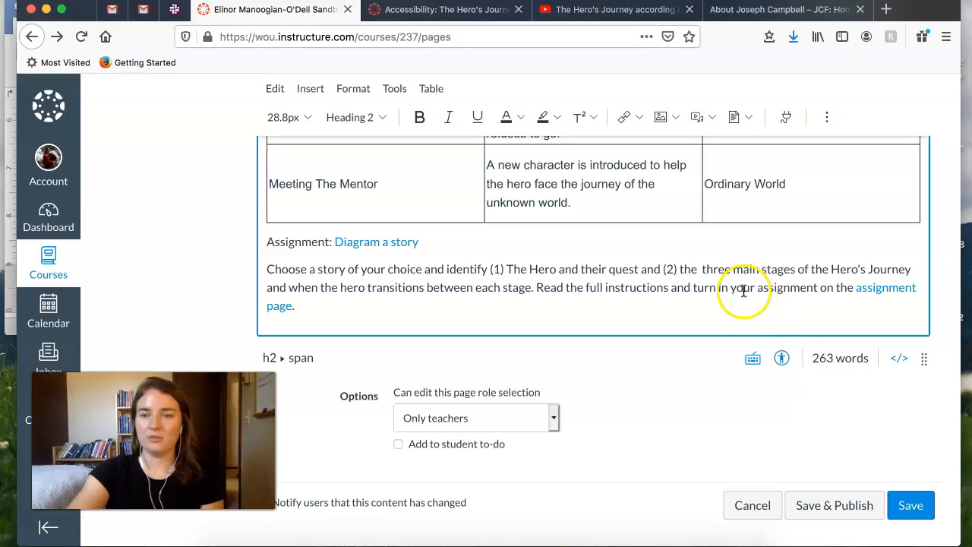
click(785, 360)
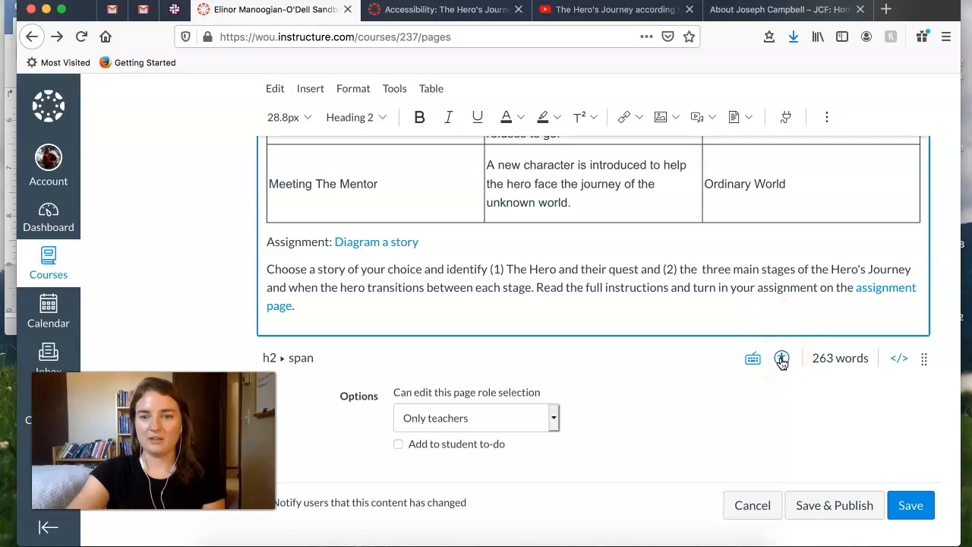
scroll(698, 230, up, 5)
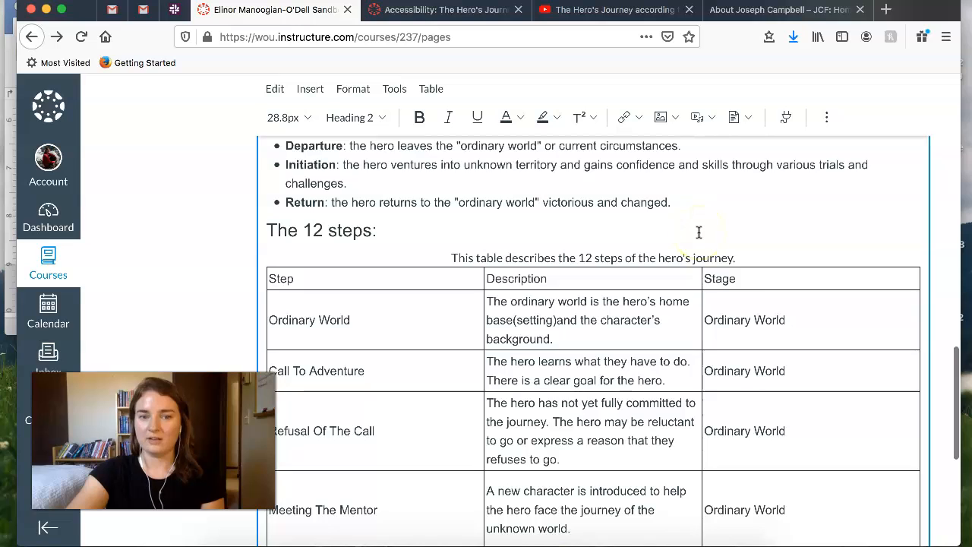
scroll(699, 232, down, 2)
scroll(686, 400, down, 4)
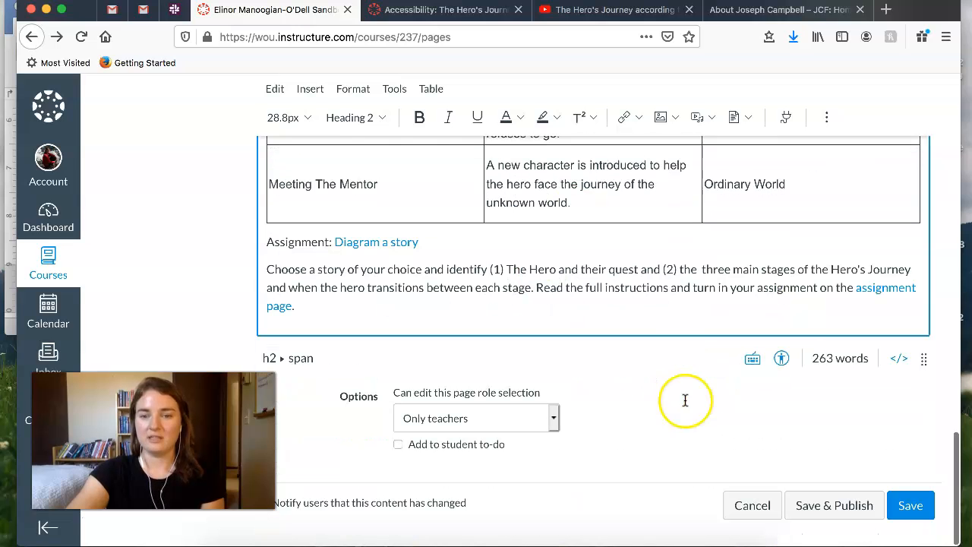
click(783, 363)
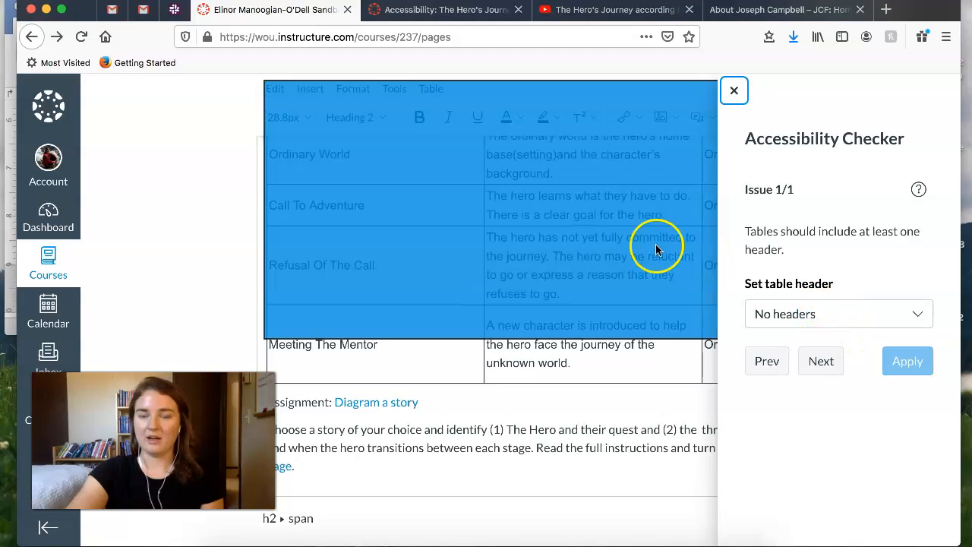
click(857, 320)
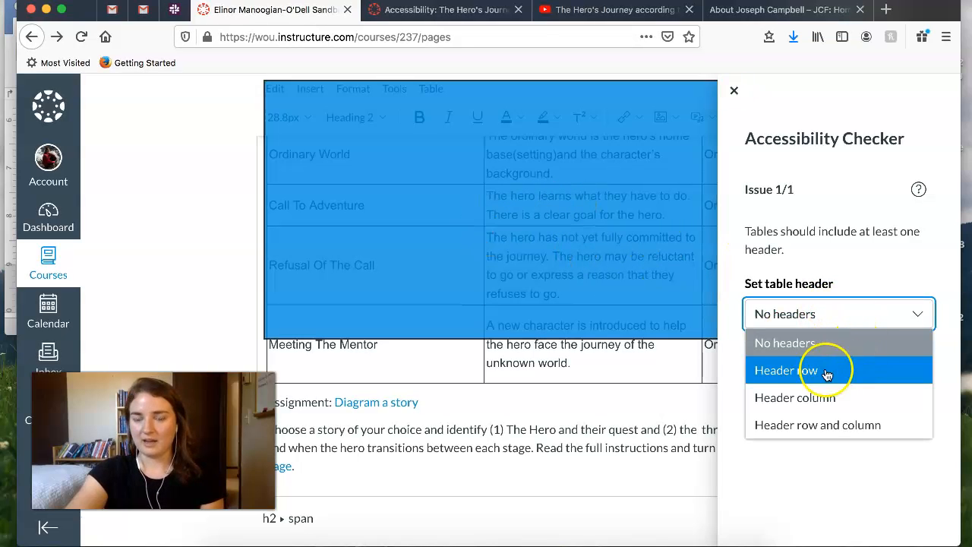
click(850, 373)
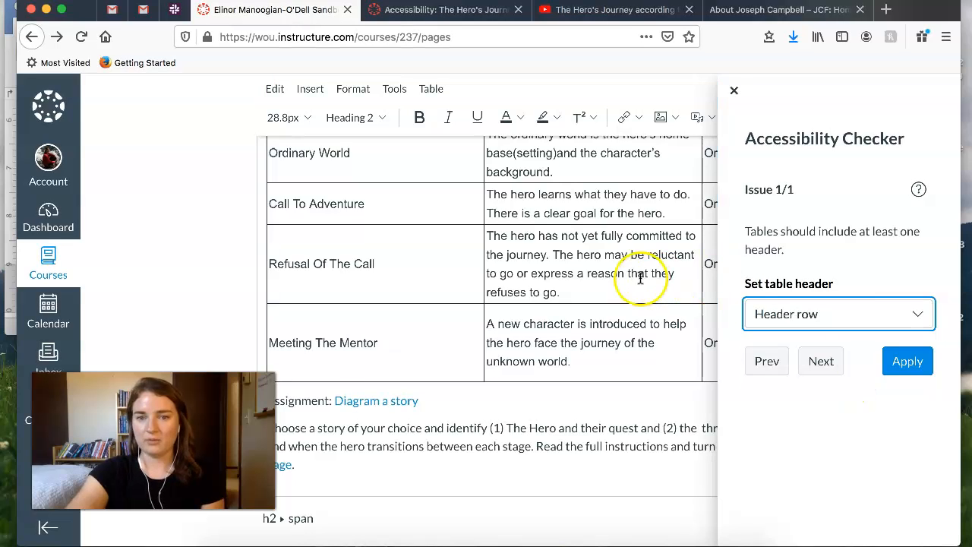
scroll(641, 277, up, 3)
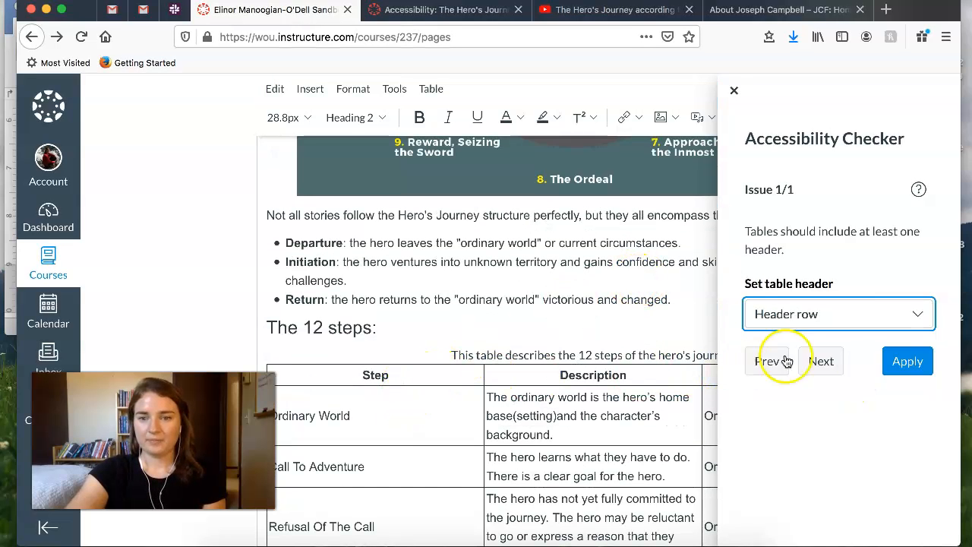
click(910, 363)
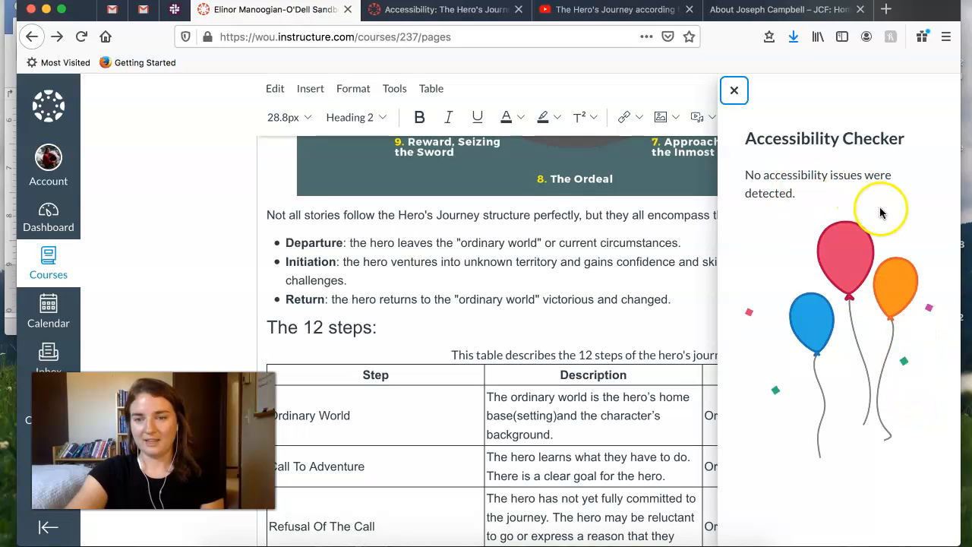
click(735, 90)
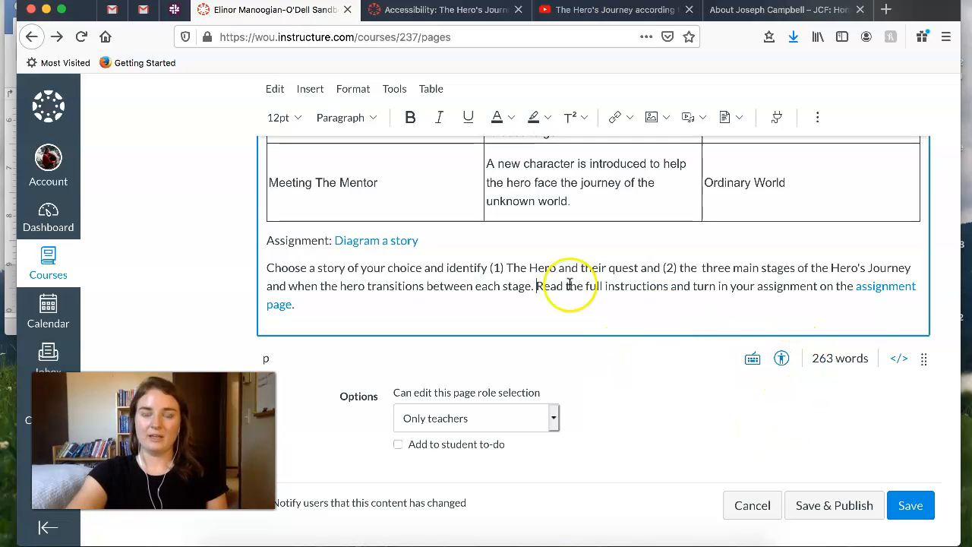
- Review the page content from the assignment text up to the banner image and save the page without publishing it
scroll(494, 275, up, 6)
scroll(502, 275, up, 10)
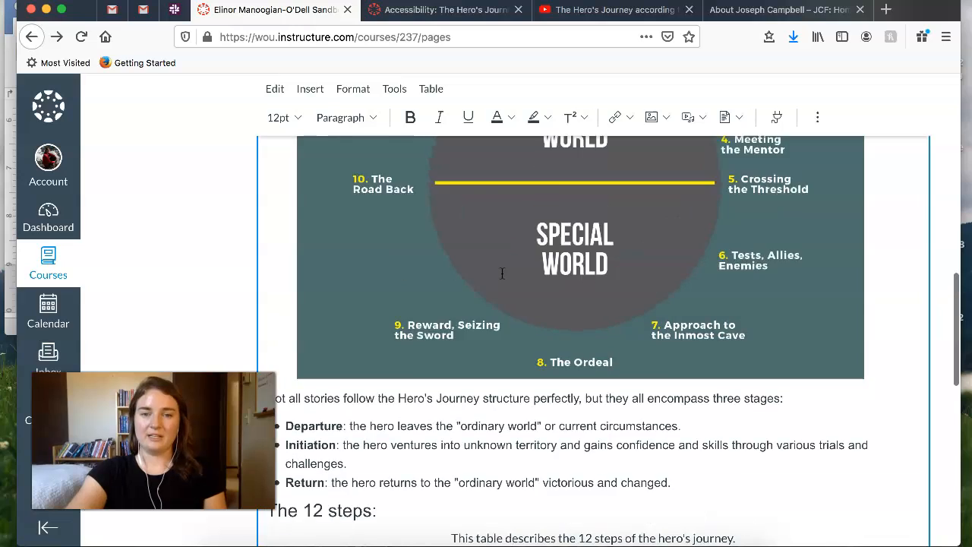
scroll(503, 273, up, 3)
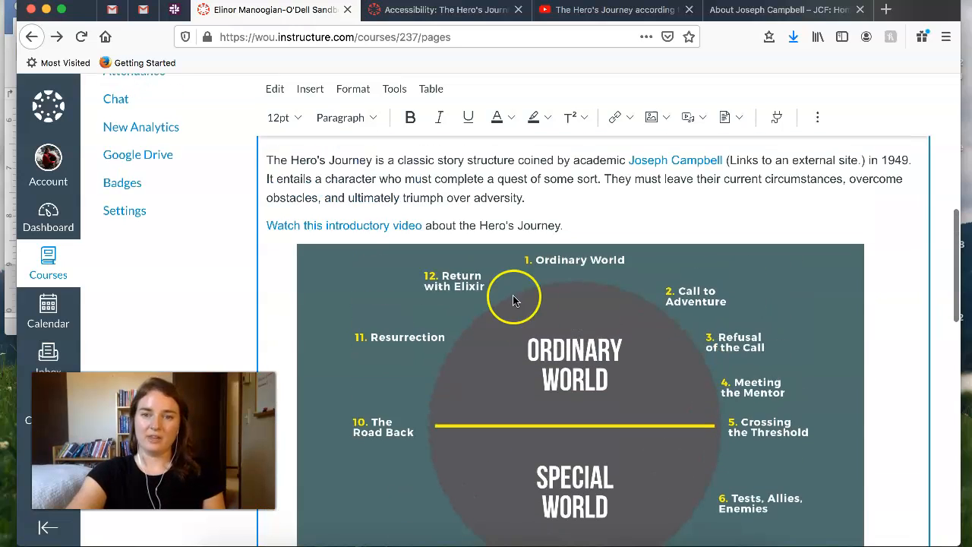
scroll(550, 343, up, 5)
scroll(570, 440, up, 12)
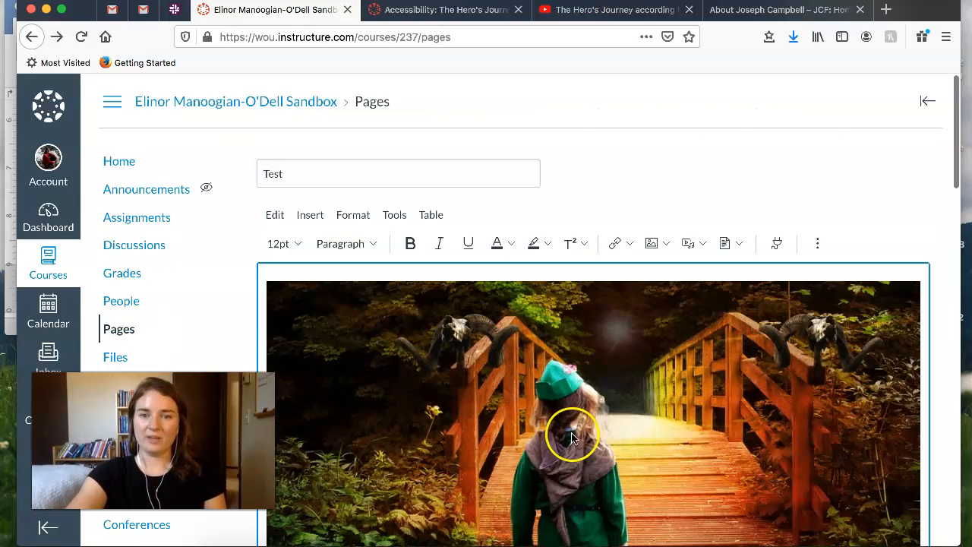
scroll(532, 350, down, 13)
scroll(531, 356, down, 20)
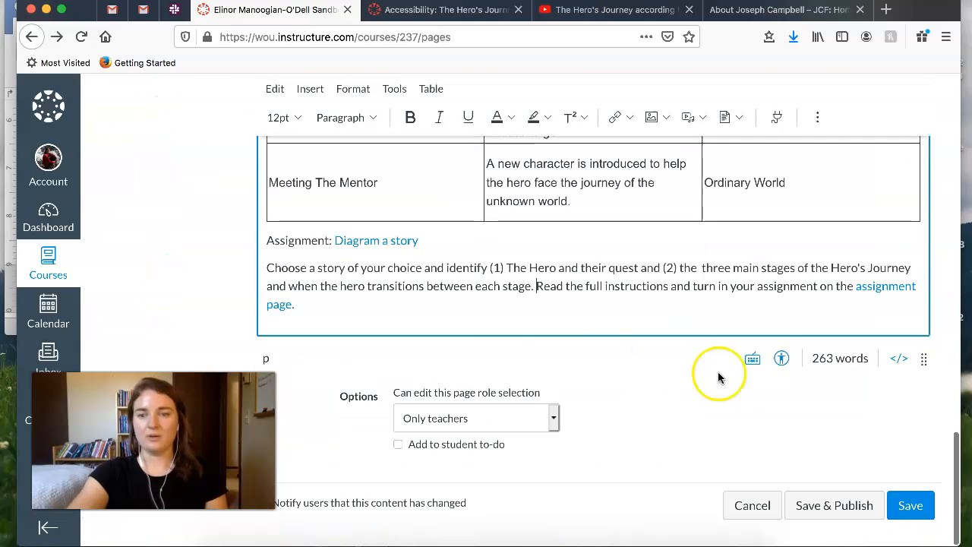
click(911, 505)
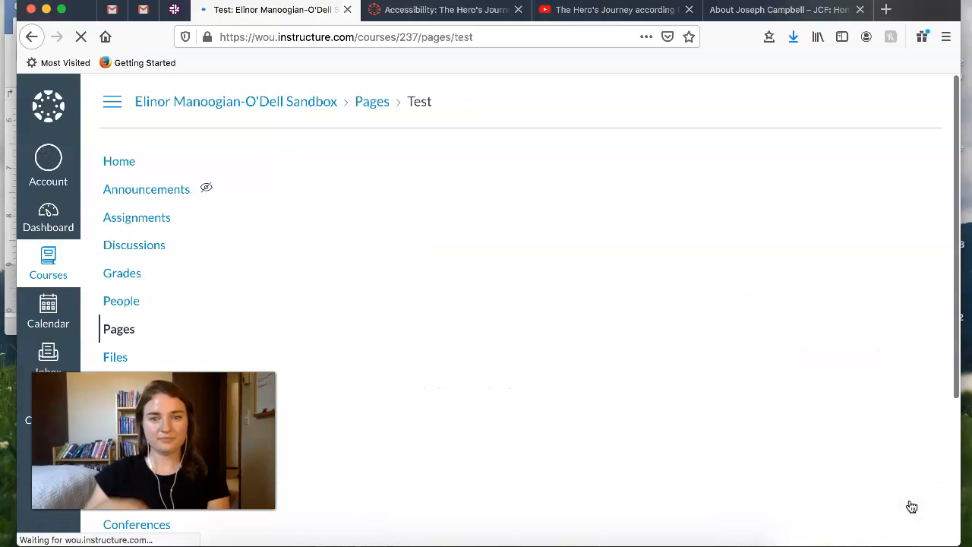